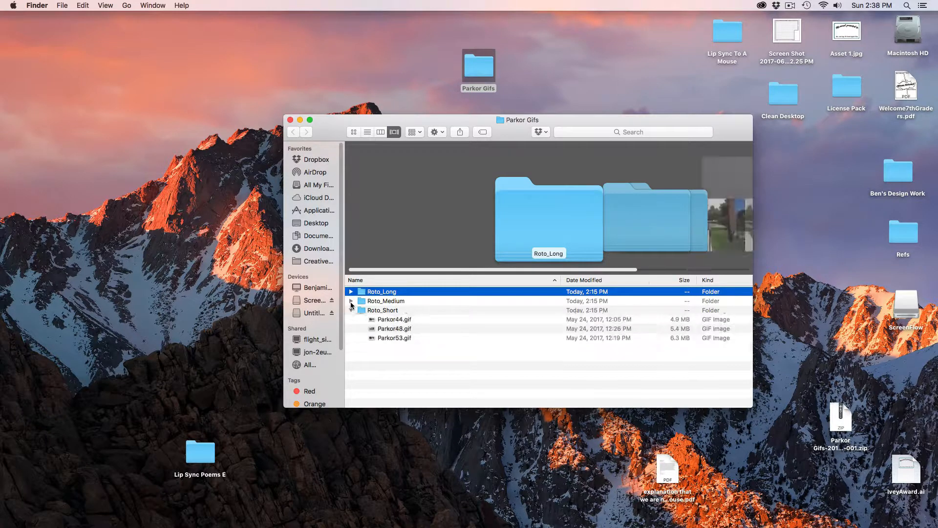
Step: Expand the Roto_Medium and Roto_Long folders to view their GIF files, and close the Parkor Gifs window
click(350, 301)
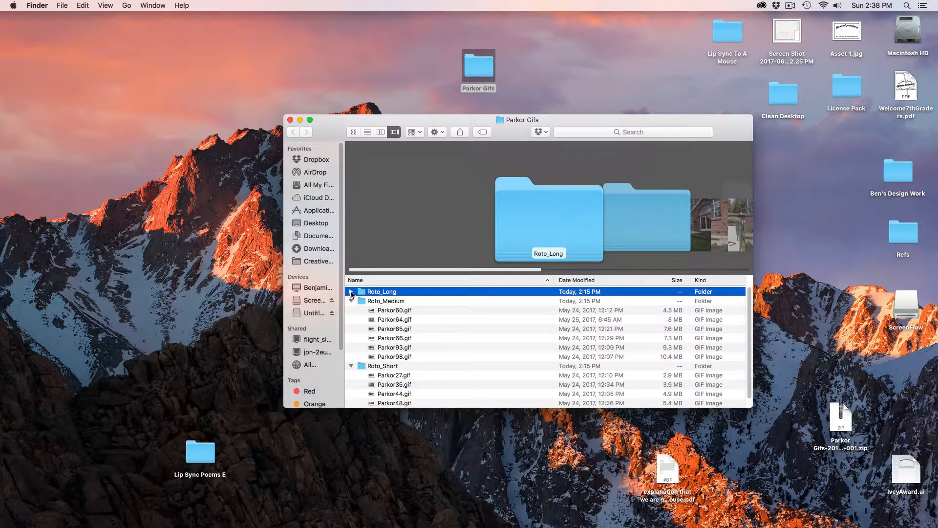
click(351, 291)
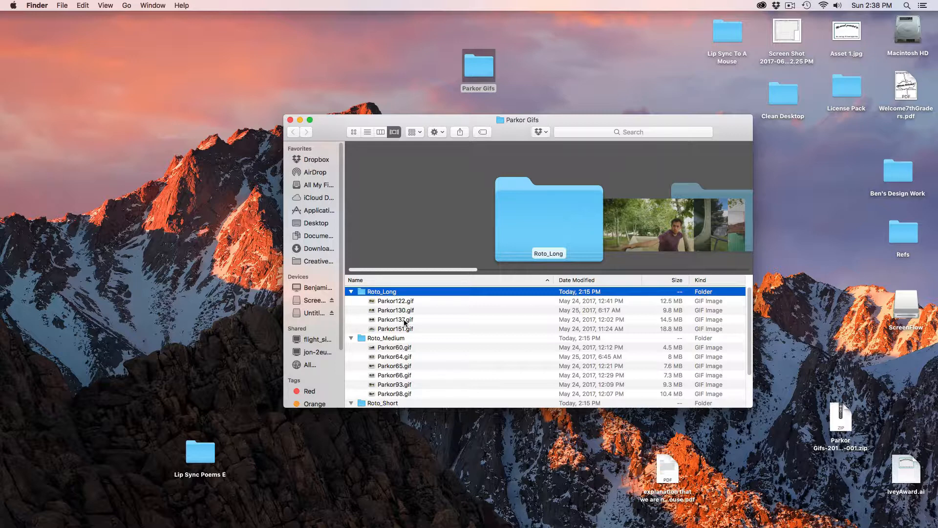
key(super+w)
Step: Switch to Animate CC and create an 800 × 450 px HTML5 Canvas document, fitting the stage in the window
mouse_move(313, 519)
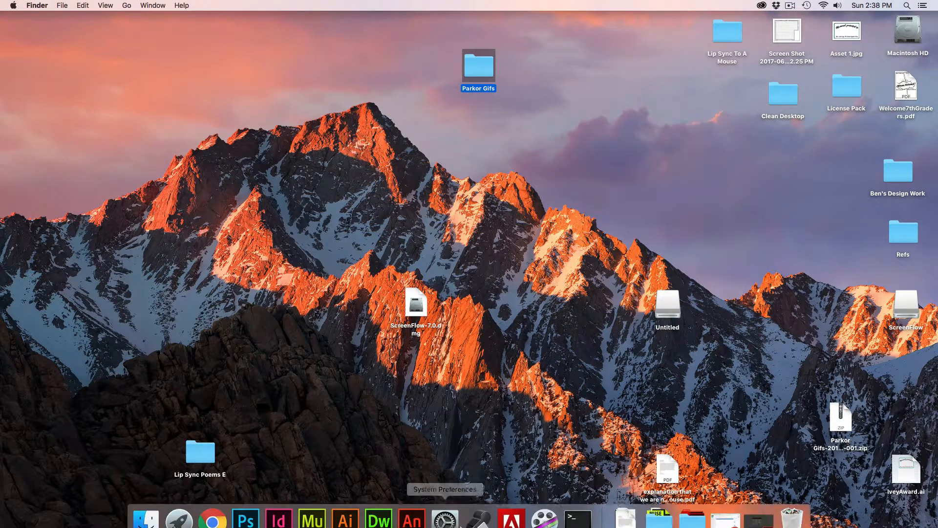
click(416, 519)
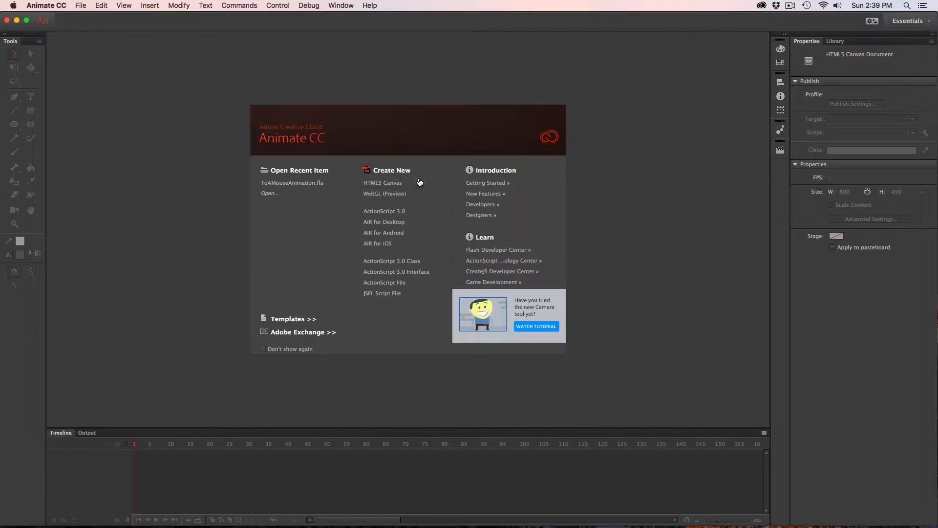
click(82, 6)
click(91, 16)
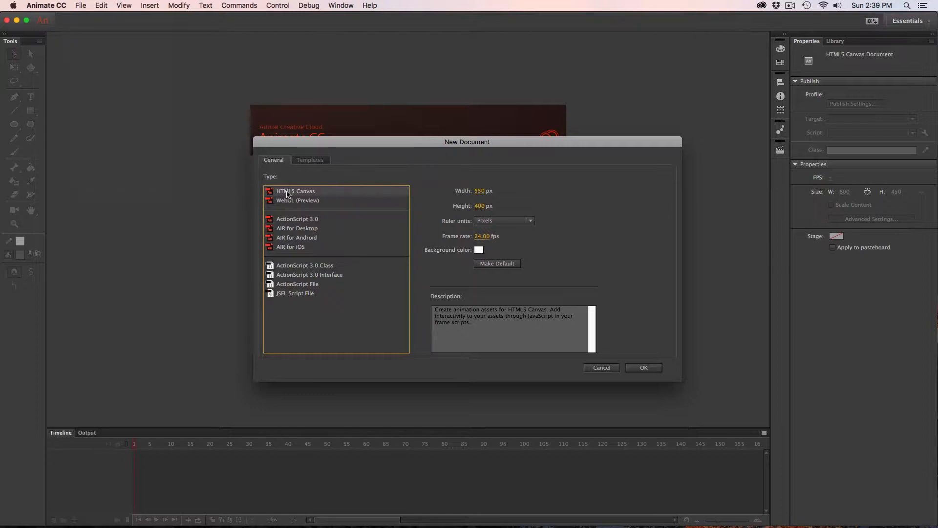
click(481, 191)
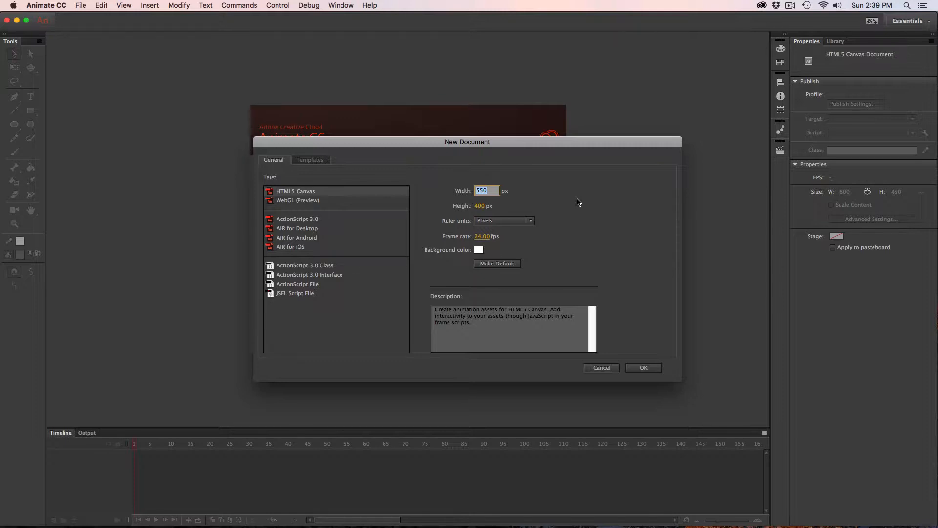
text(800)
key(Tab)
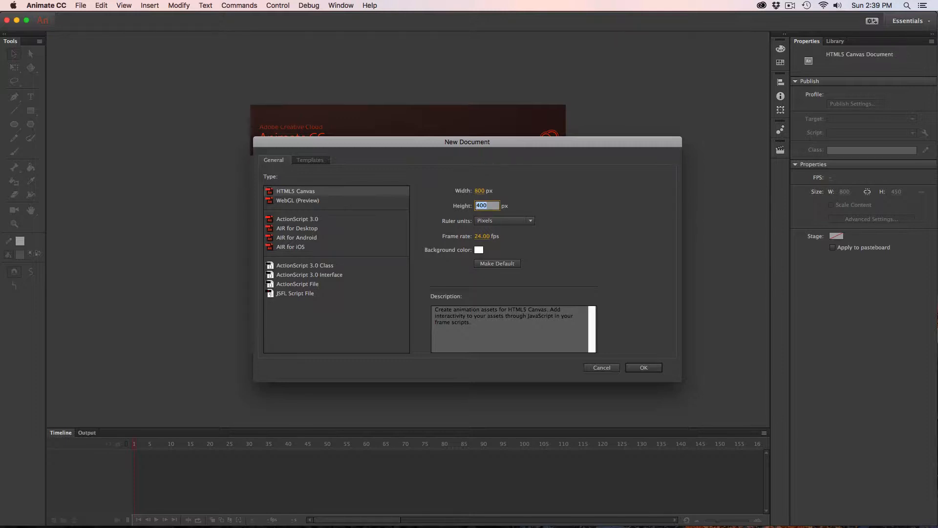
text(450)
key(Tab)
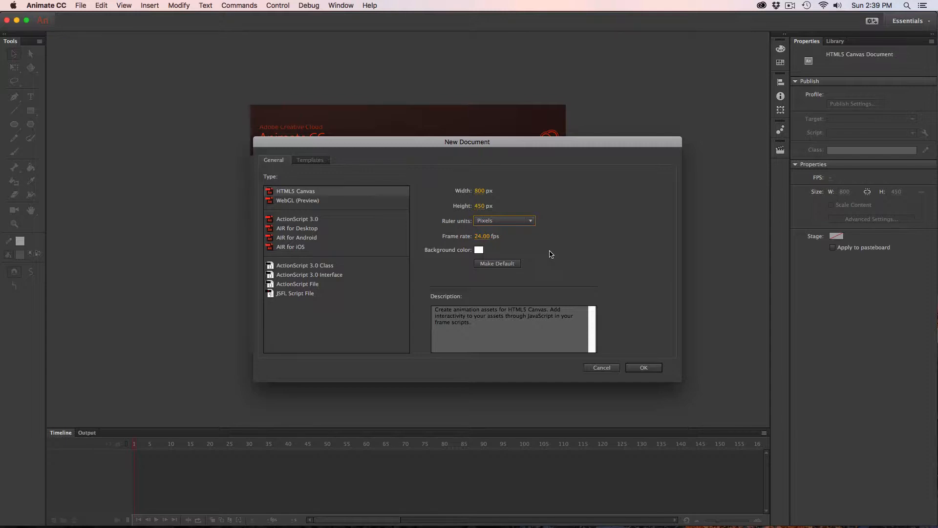
click(643, 370)
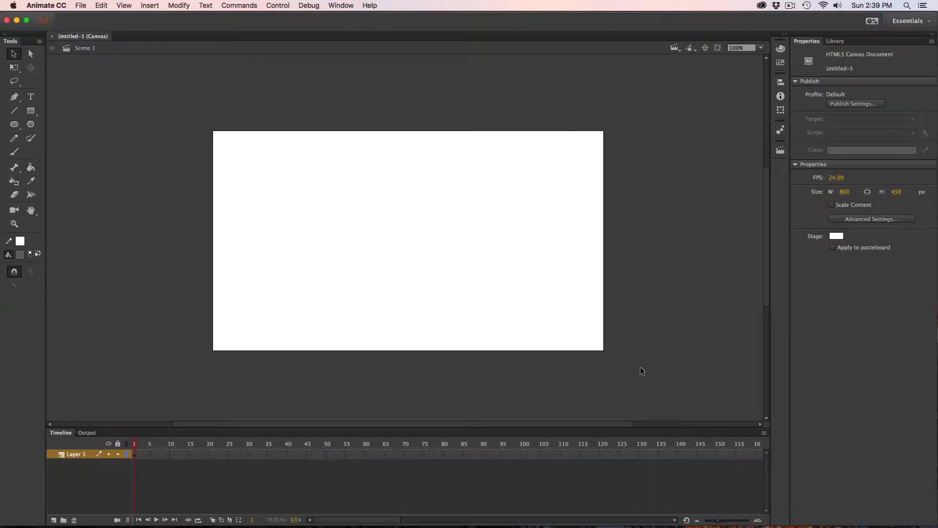
click(762, 48)
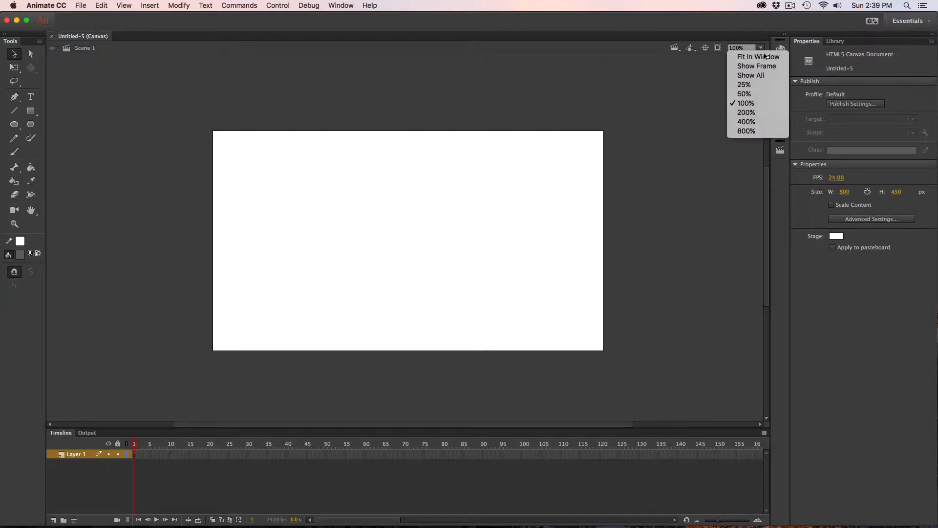
click(756, 58)
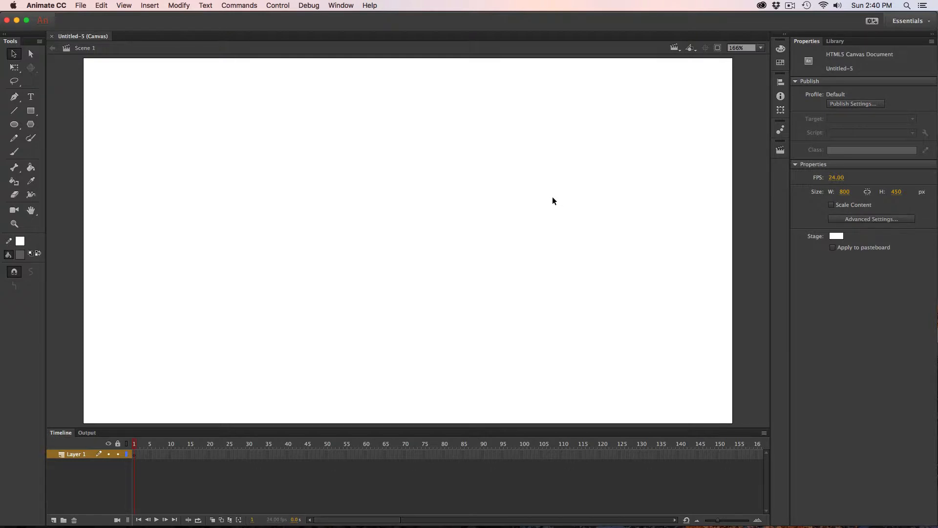
key(XF86MonBrightnessDown)
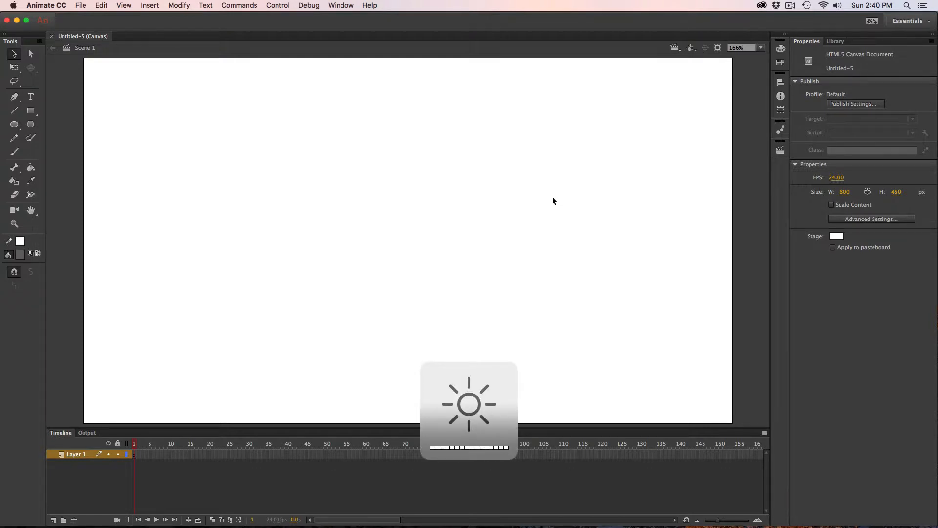
key(ctrl+Up)
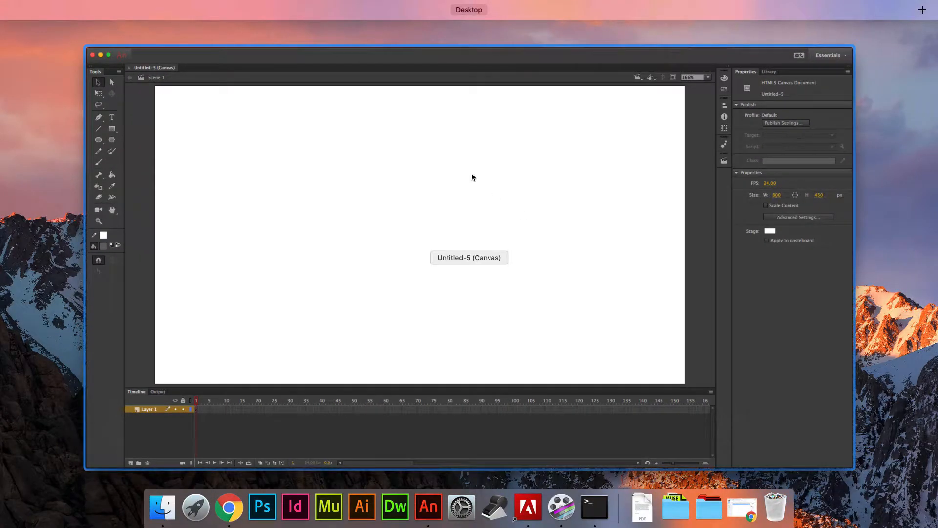
key(ctrl+Up)
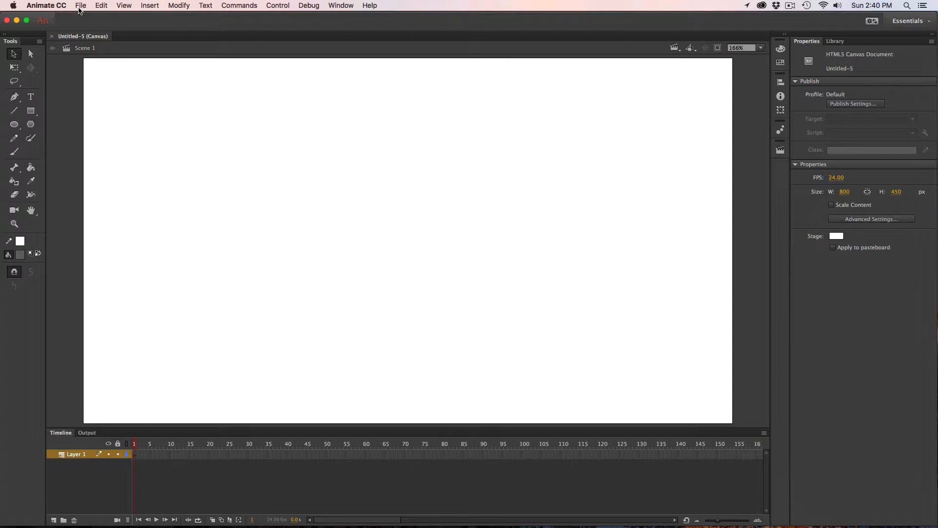
Step: Open the Keyboard Shortcuts editor and filter its command list by "frame"
click(43, 4)
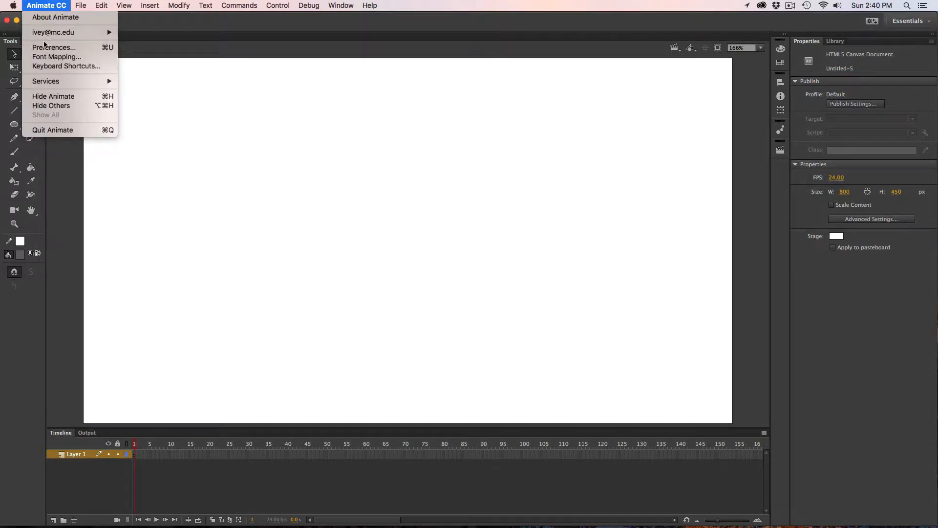
click(51, 66)
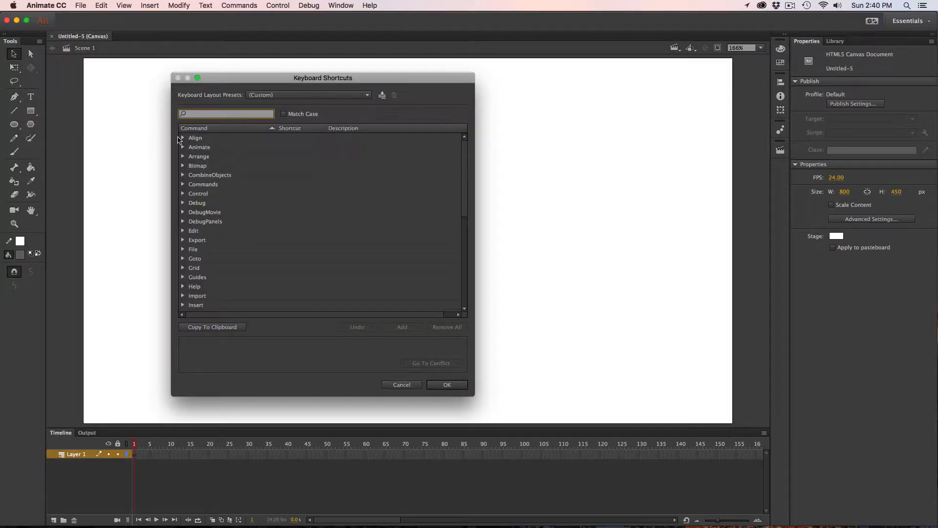
click(184, 138)
click(184, 139)
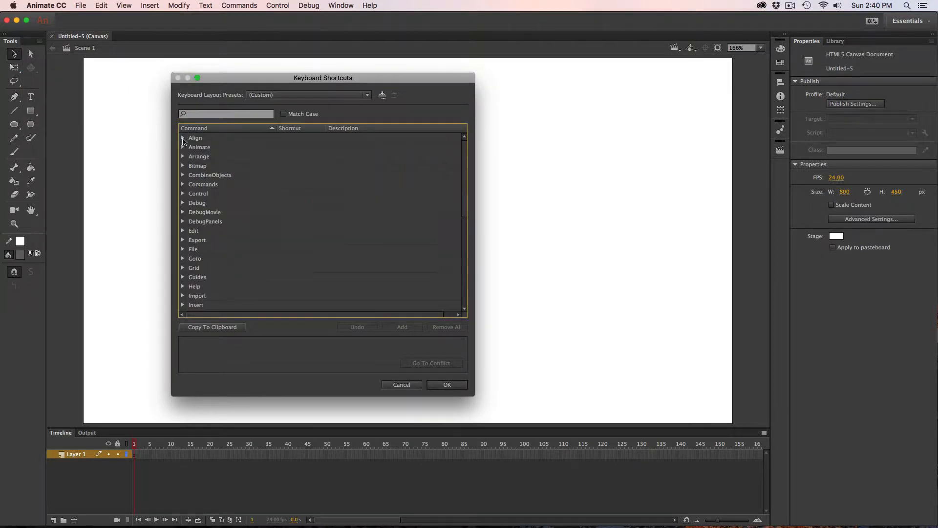
click(182, 148)
click(183, 147)
click(182, 167)
click(183, 167)
click(199, 114)
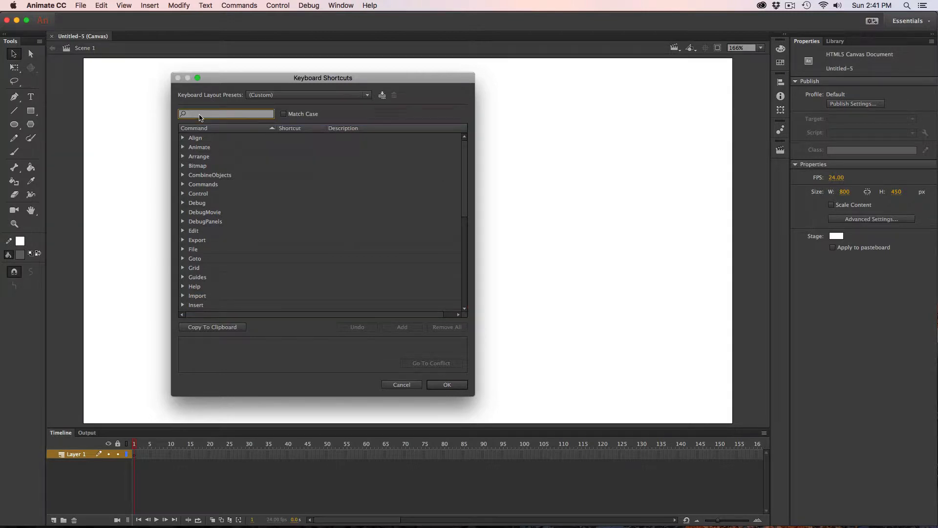
text(frame)
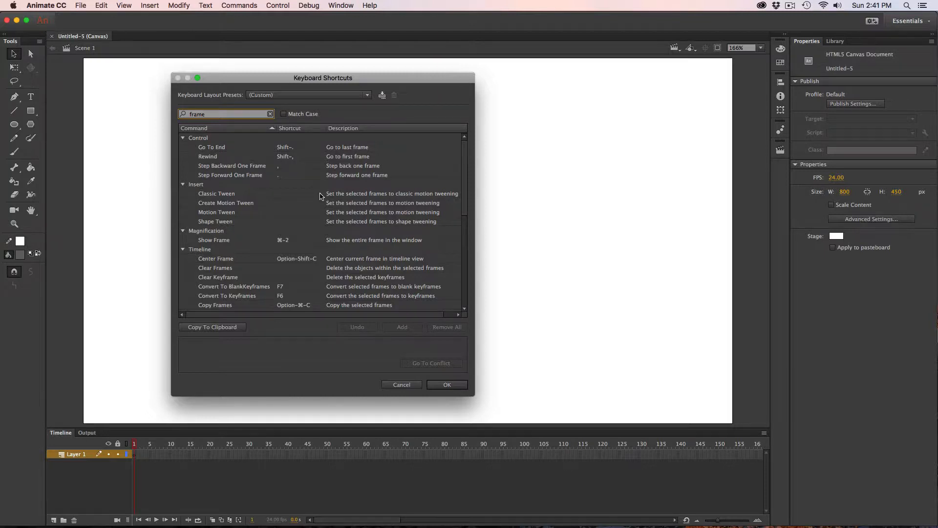
Step: Assign 7 as the keyboard shortcut for the Insert Blank Keyframe command
scroll(465, 196, down, 5)
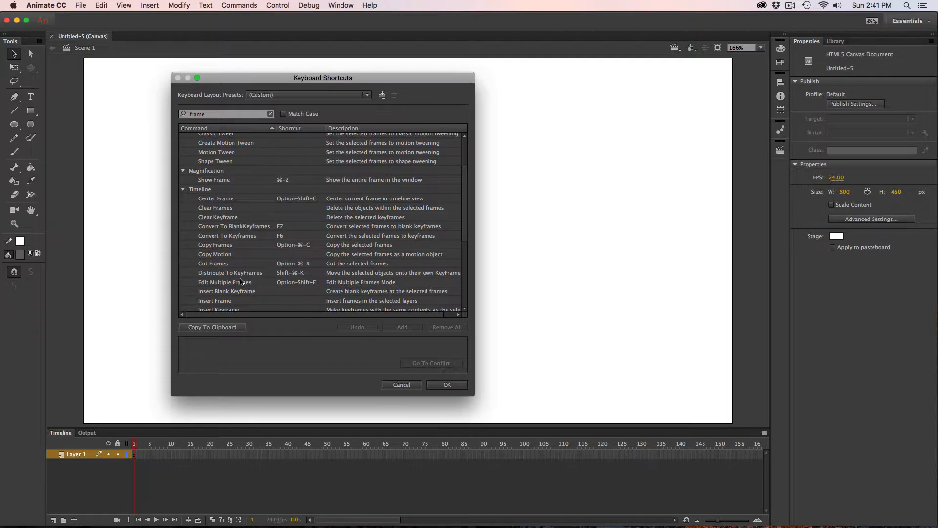
scroll(464, 229, down, 5)
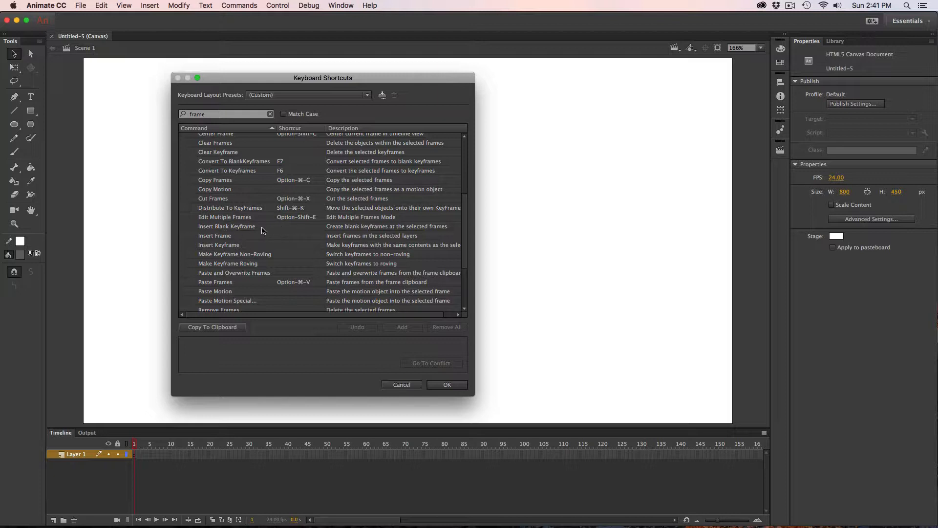
click(282, 230)
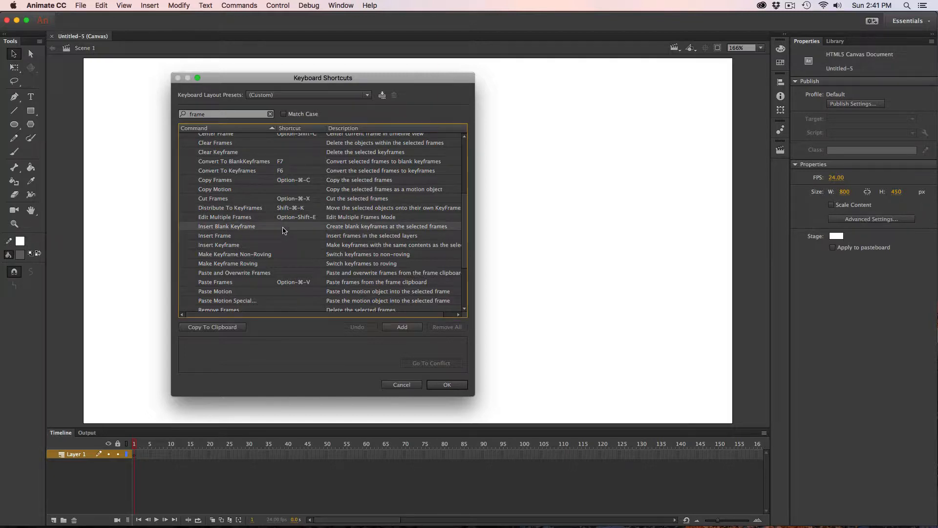
click(283, 228)
key(7)
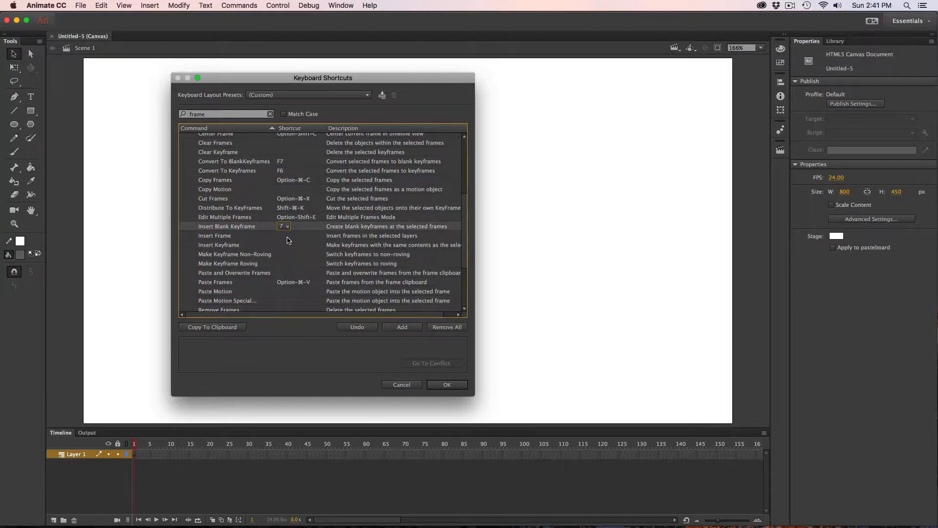
Step: Assign 5 as the shortcut for Insert Frame and 6 as the shortcut for Insert Keyframe
click(283, 237)
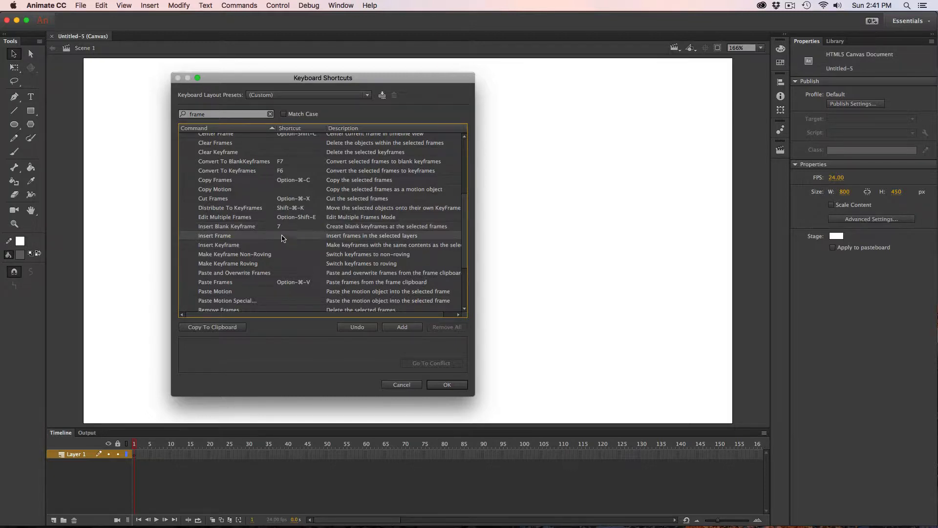
click(283, 237)
key(5)
click(281, 247)
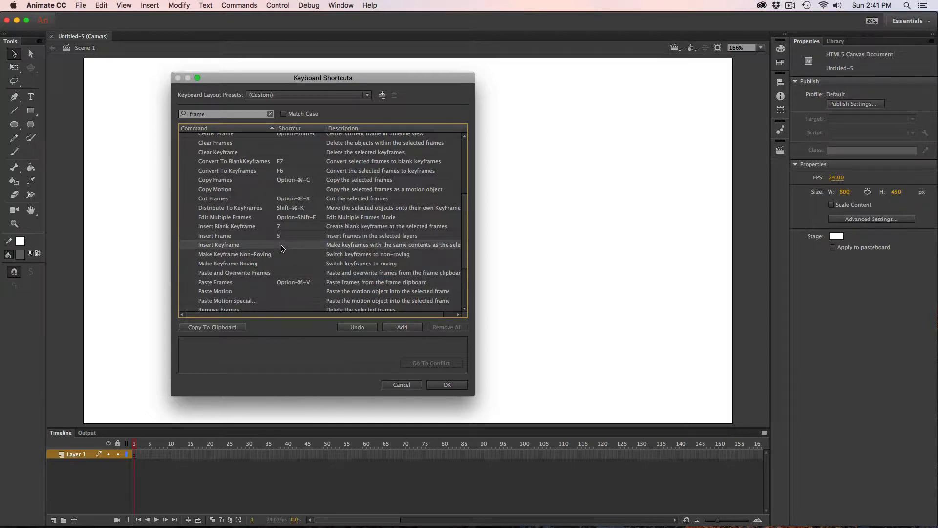
click(283, 246)
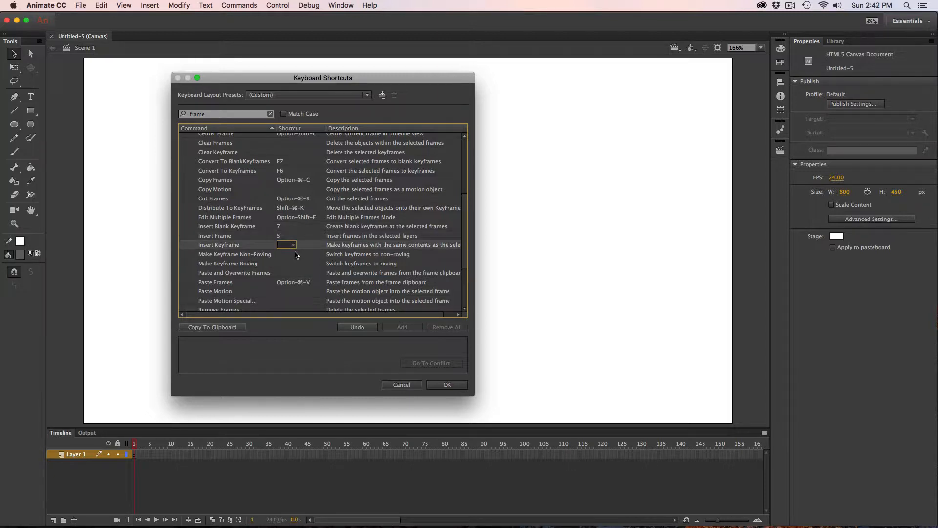
key(6)
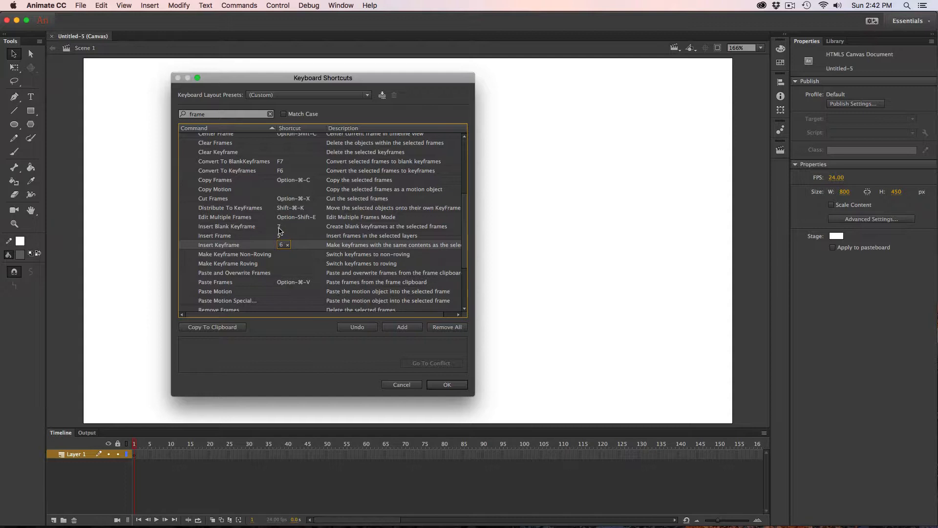
click(253, 236)
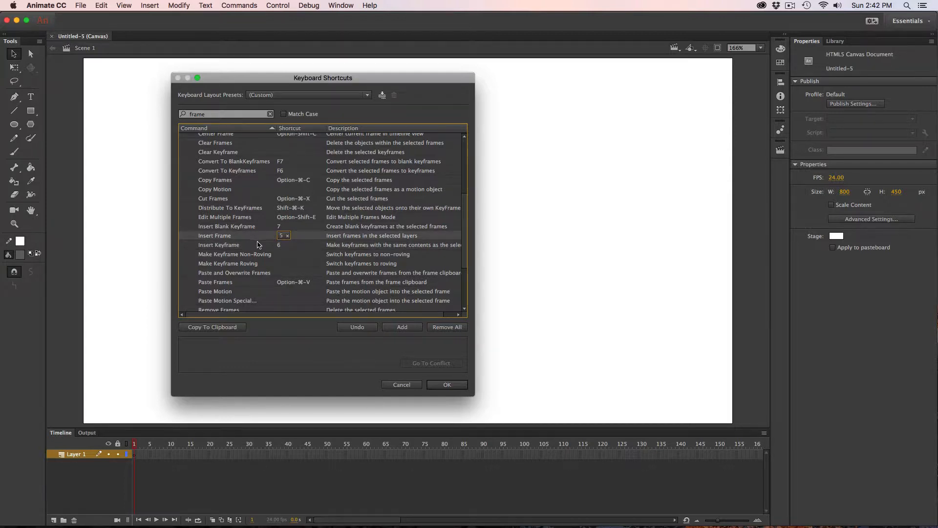
Step: Assign Shift-5 as the shortcut for Clear Frames and Shift-6 as the shortcut for Clear Keyframe
scroll(467, 261, up, 1)
scroll(467, 262, up, 1)
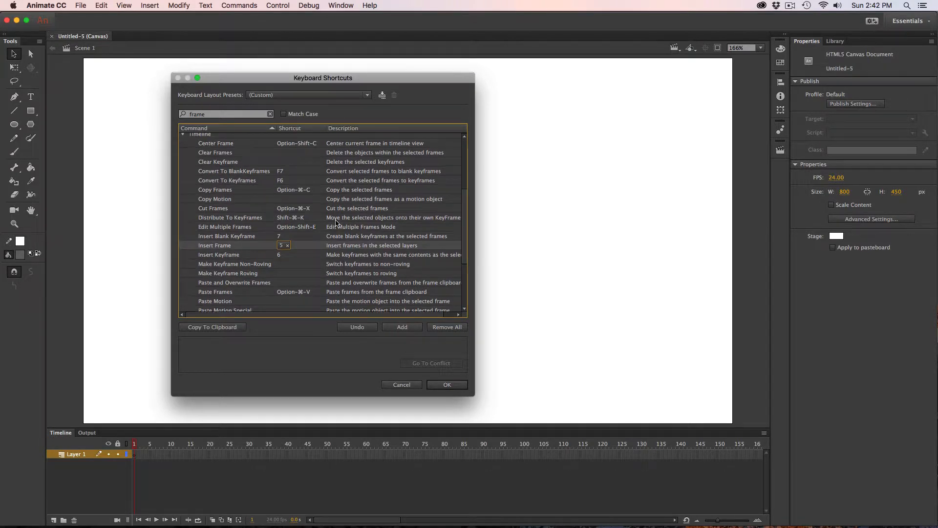
click(283, 155)
click(287, 154)
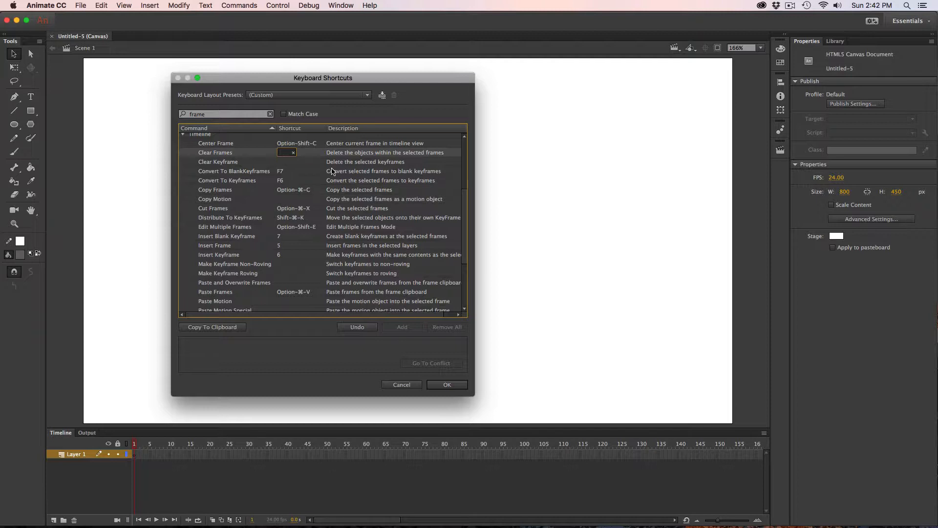
key(shift+5)
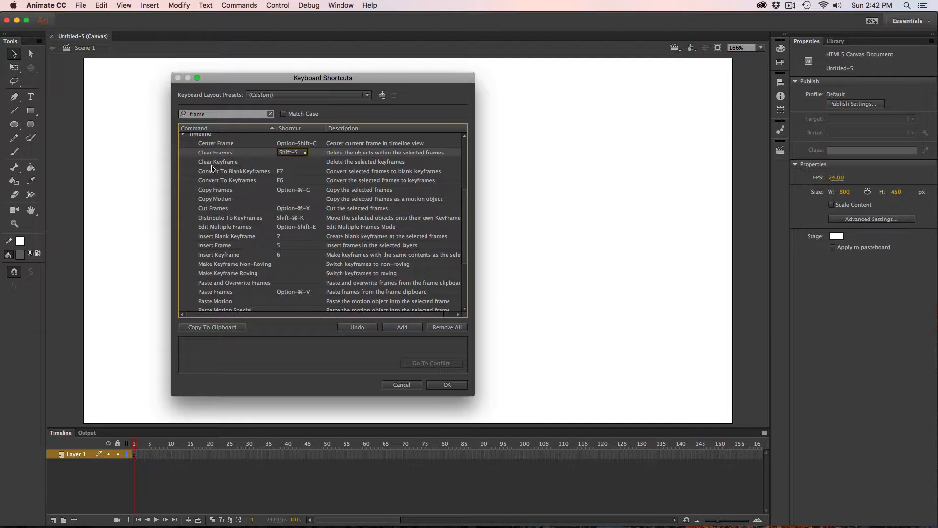
click(286, 165)
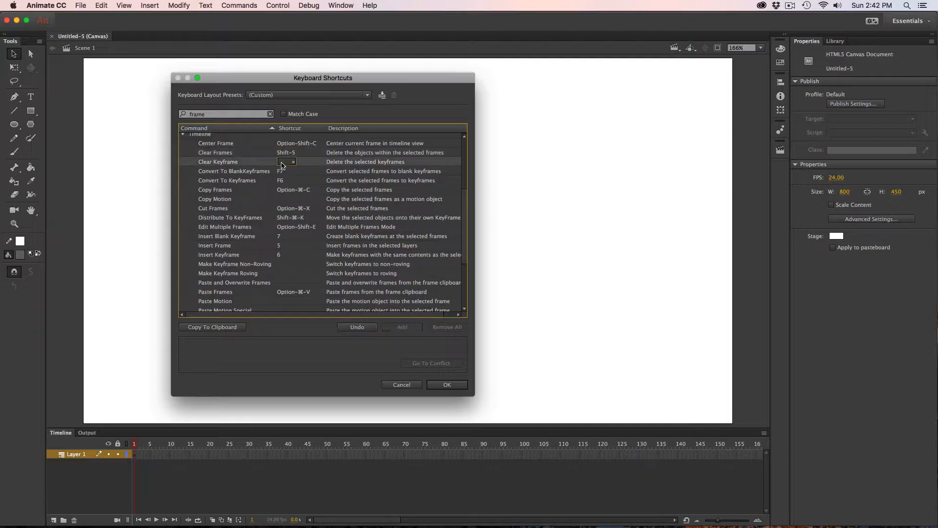
key(shift+6)
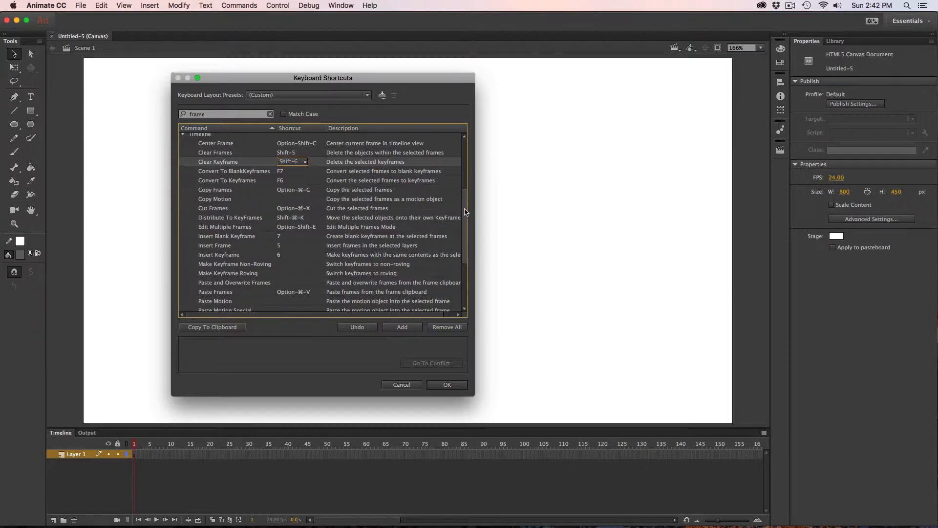
Step: Assign Shift-7 as the shortcut for the Remove Frames command and save the shortcut set
scroll(465, 222, down, 3)
scroll(465, 222, down, 5)
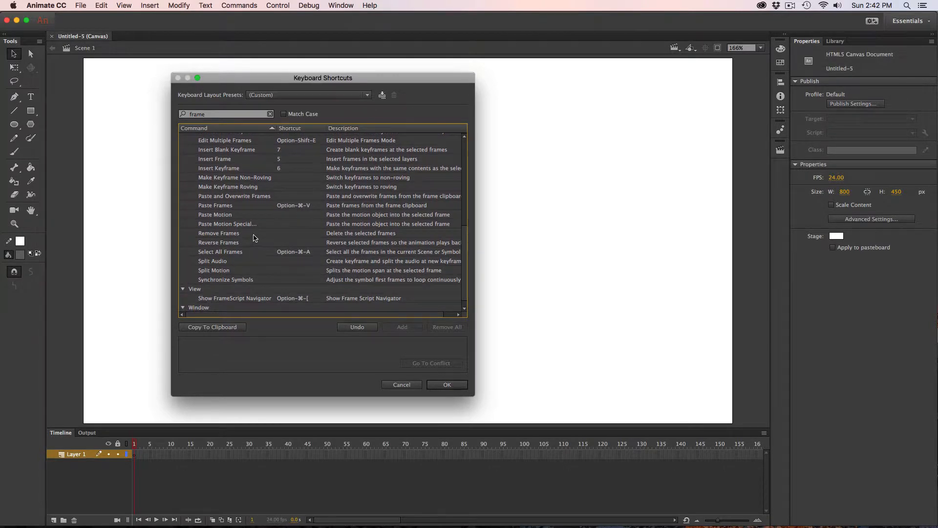
click(270, 238)
click(281, 236)
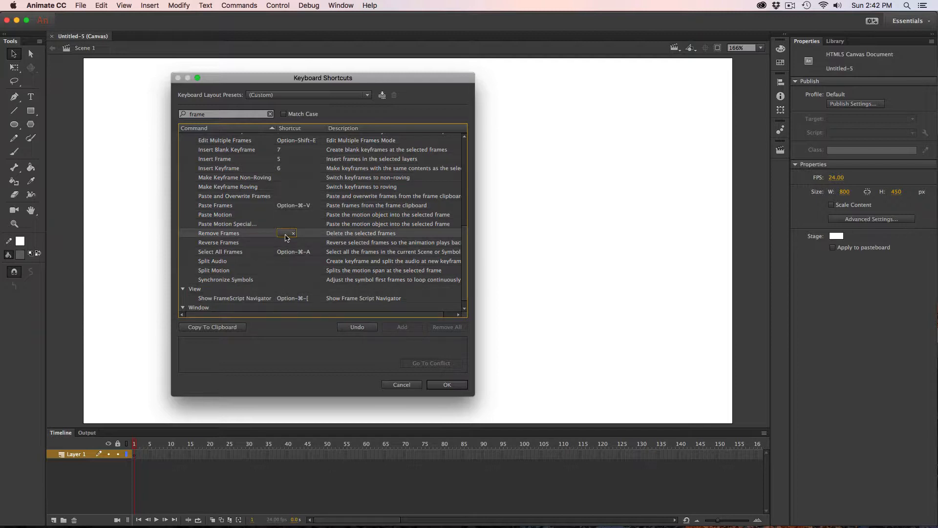
key(shift+7)
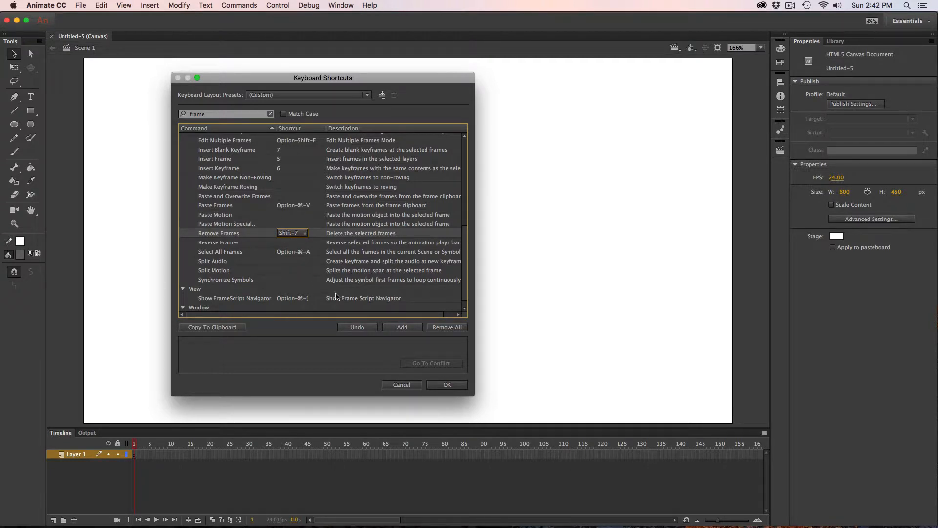
click(449, 385)
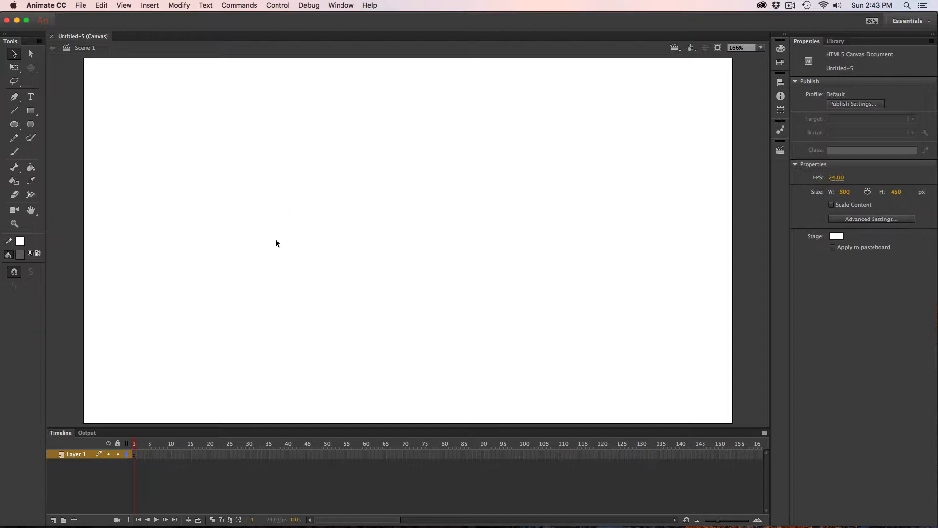
Step: Rename Layer 1 as Reference Video and widen the layer name area so the full name fits
double_click(74, 455)
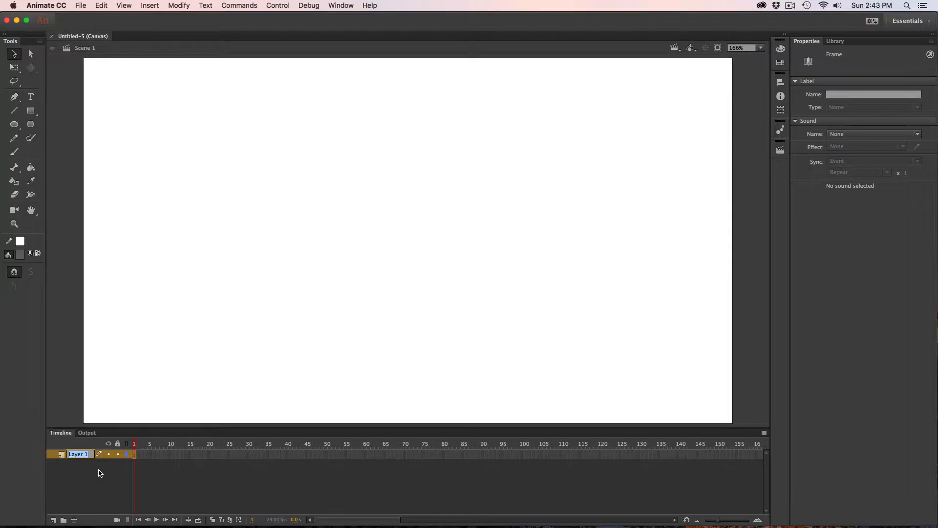
text(Re)
text(ference Vid)
key(Return)
drag(133, 465, 156, 466)
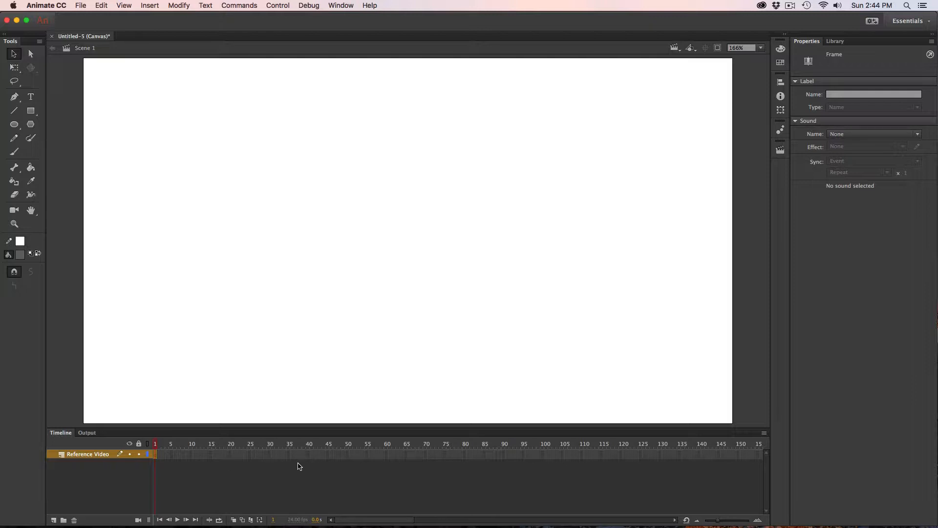
Step: Start an import to the stage and list the GIFs inside the subfolders of the Desktop's Parkor Gifs folder
click(79, 5)
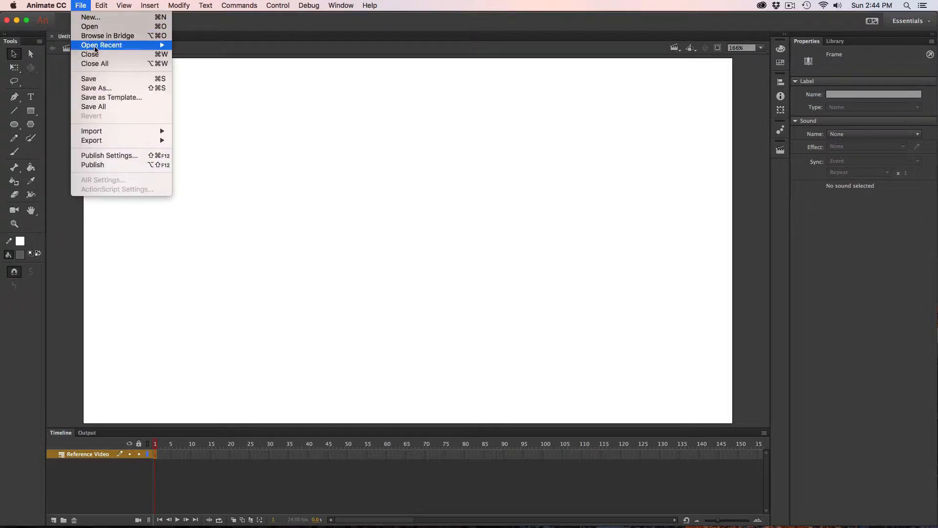
mouse_move(109, 131)
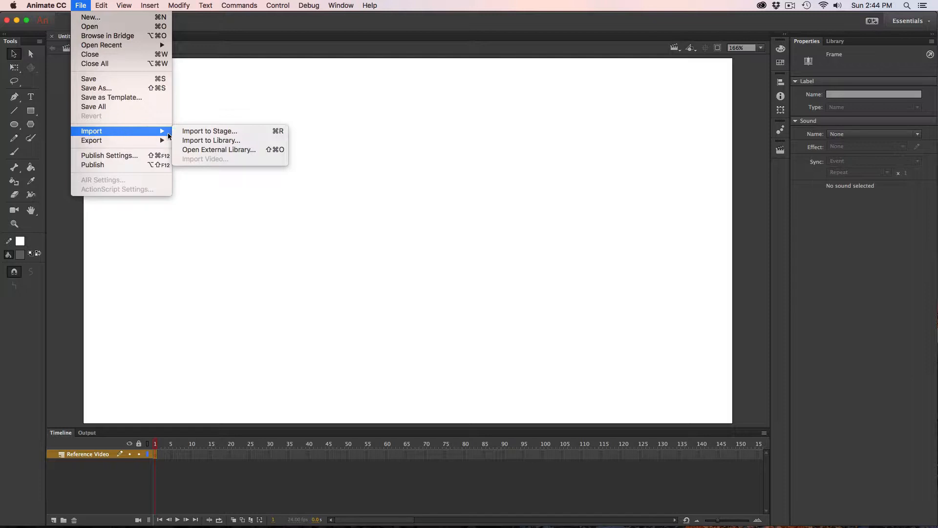
click(193, 133)
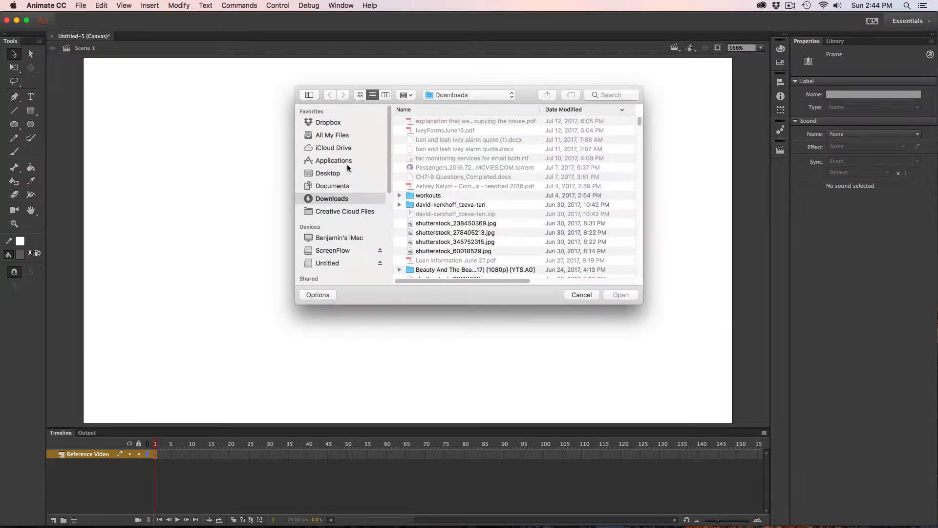
click(333, 172)
double_click(430, 121)
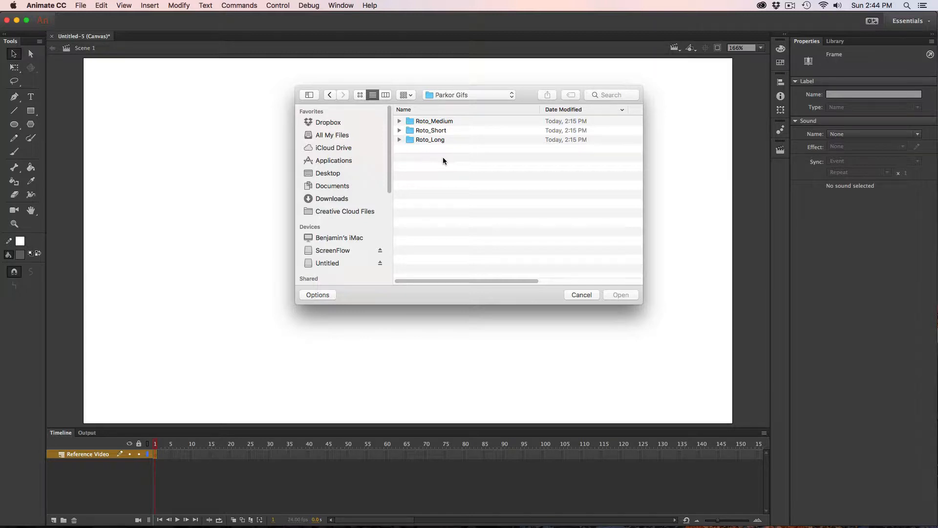
click(399, 140)
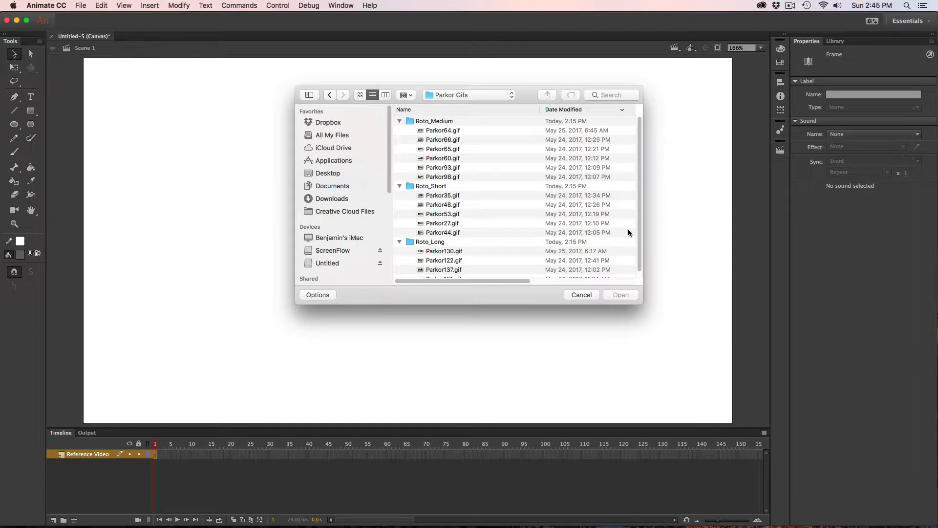
Step: Preview Parkor151.gif from the Roto_Long folder and import it to the stage on the Reference Video layer
scroll(639, 224, down, 1)
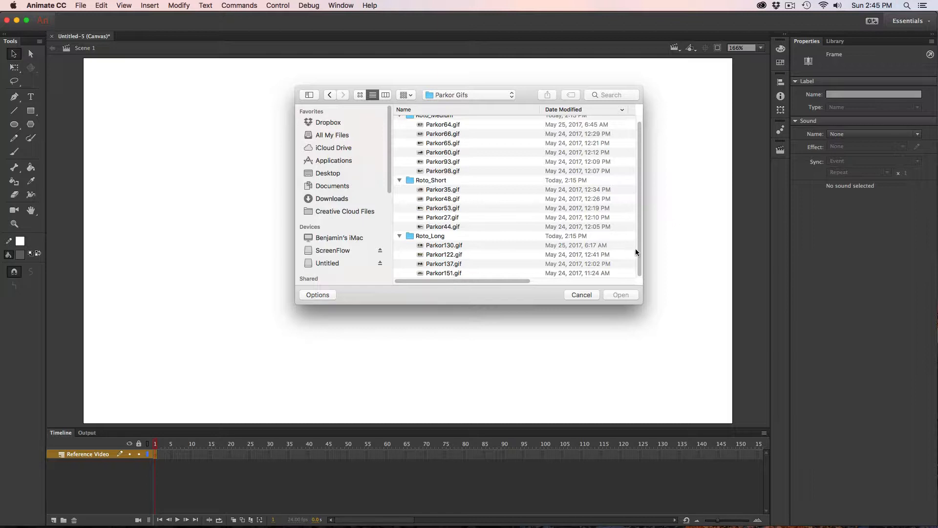
scroll(641, 239, up, 1)
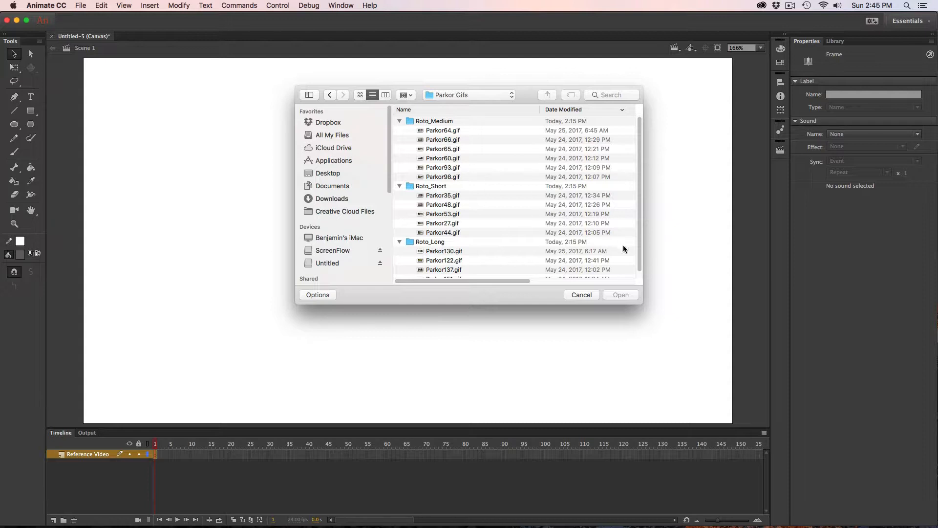
scroll(473, 273, down, 1)
click(468, 275)
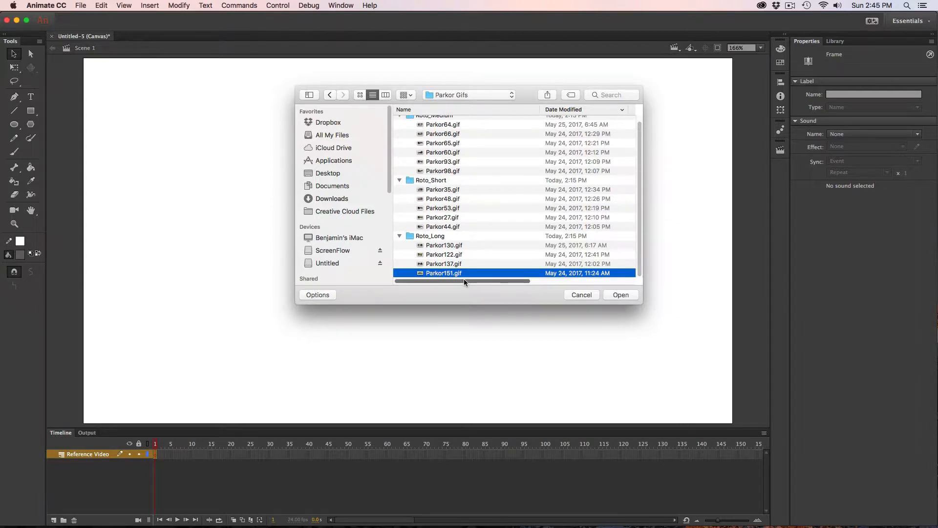
key(space)
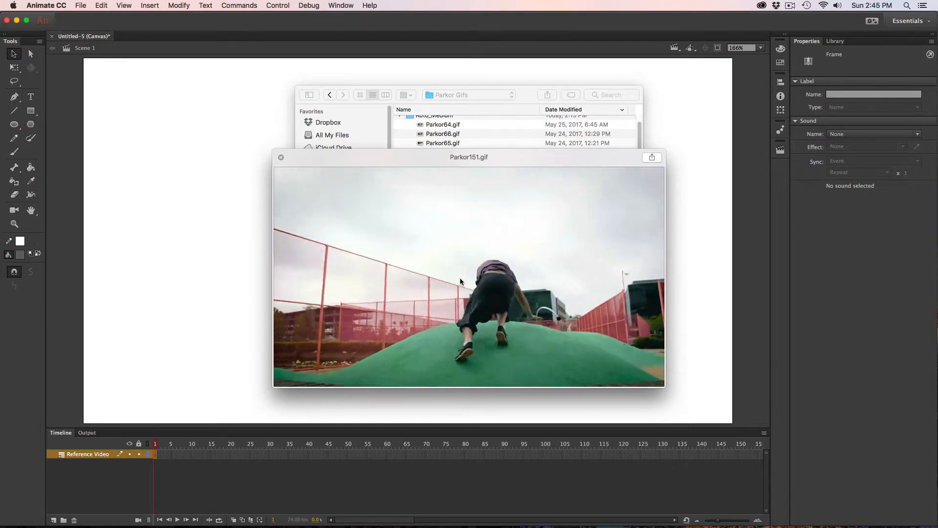
key(space)
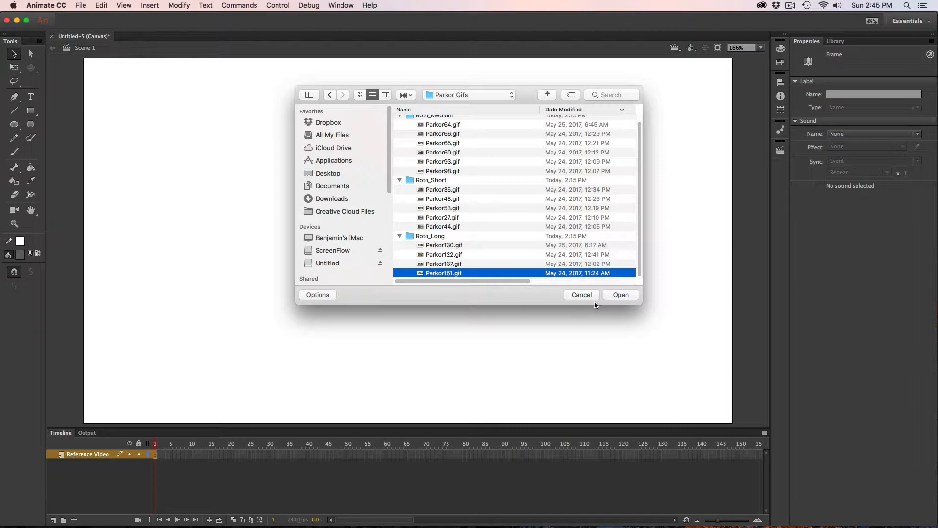
click(620, 295)
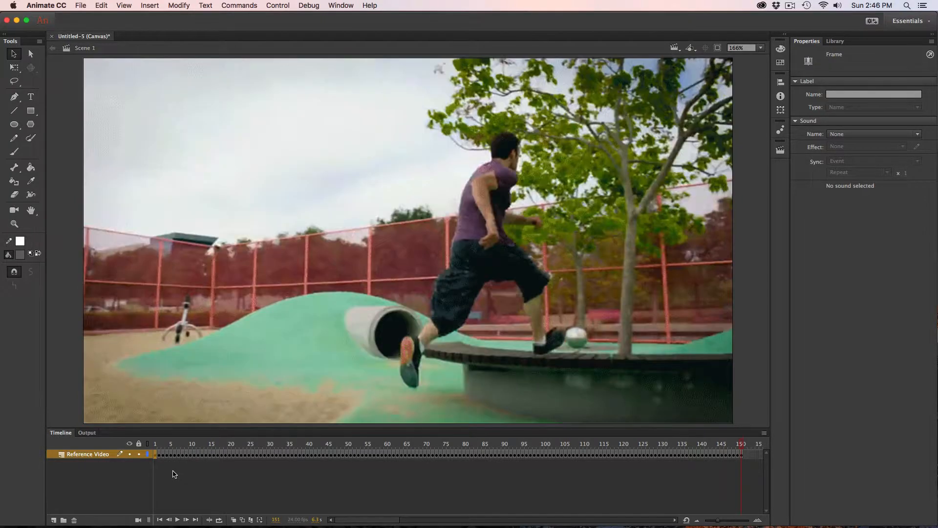
Step: Select frame 151 on the Reference Video layer, then preview and import Parkor60.gif from the Roto_Medium folder to the stage there
click(746, 455)
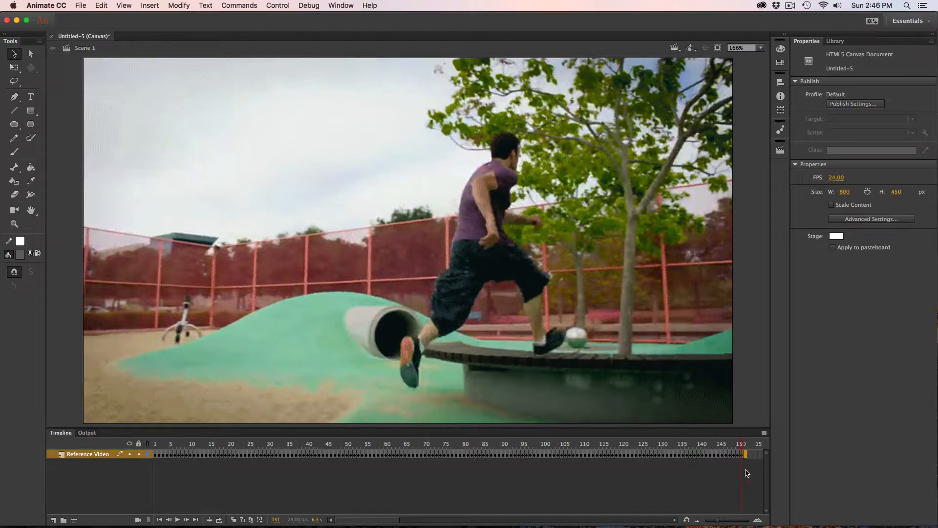
drag(387, 521, 424, 523)
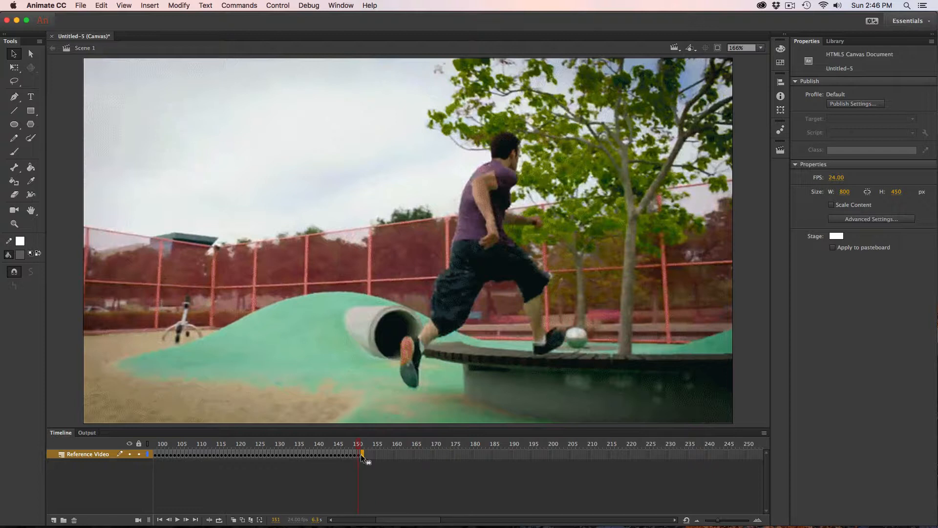
click(82, 4)
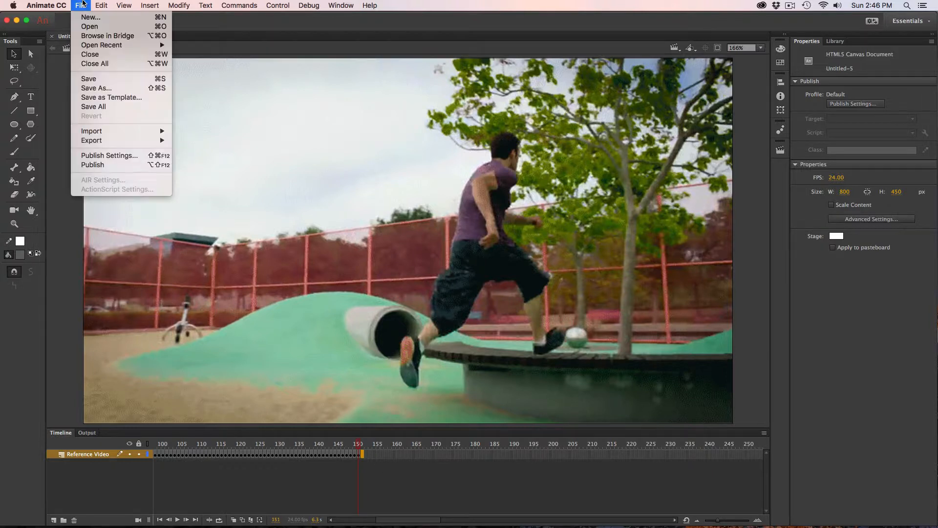
mouse_move(141, 132)
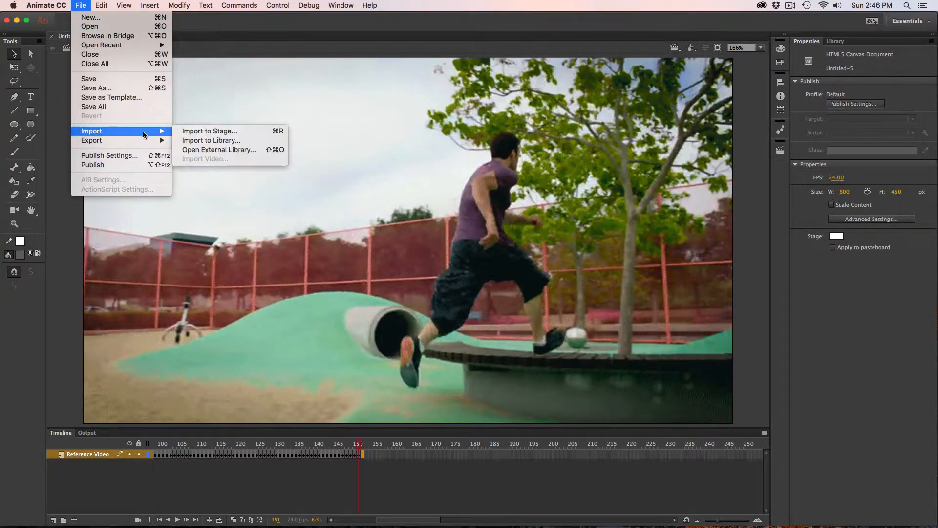
click(202, 131)
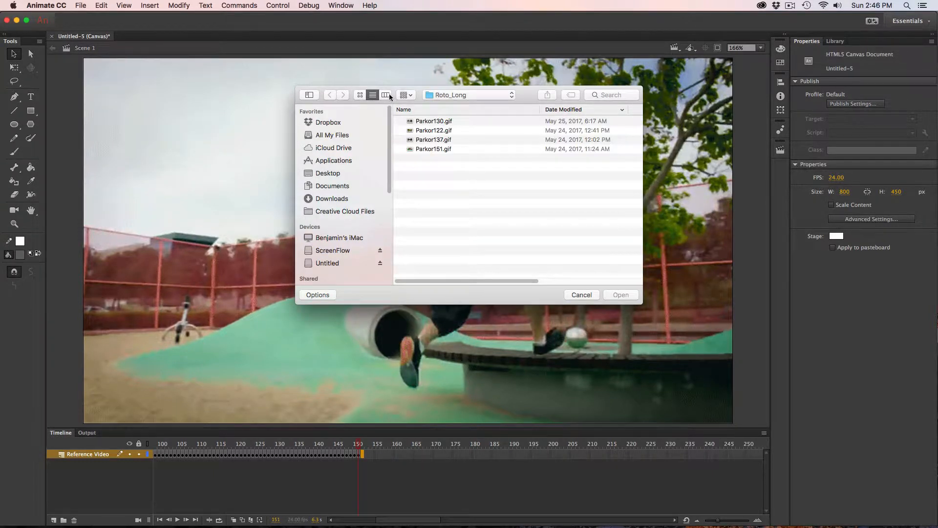
click(461, 95)
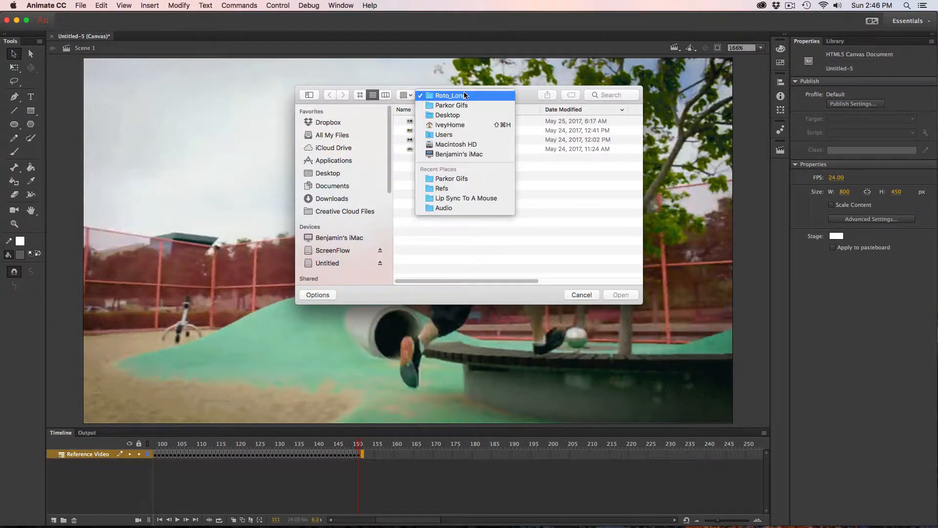
click(472, 104)
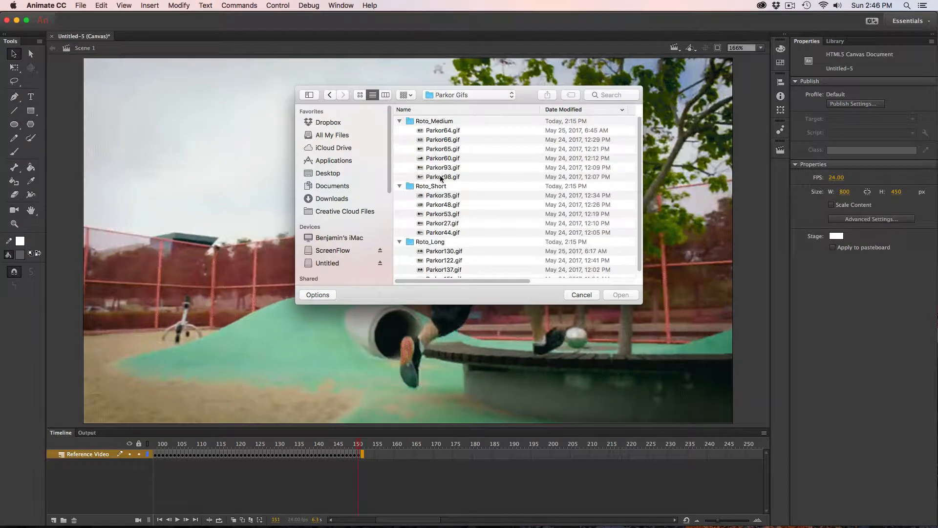
click(466, 160)
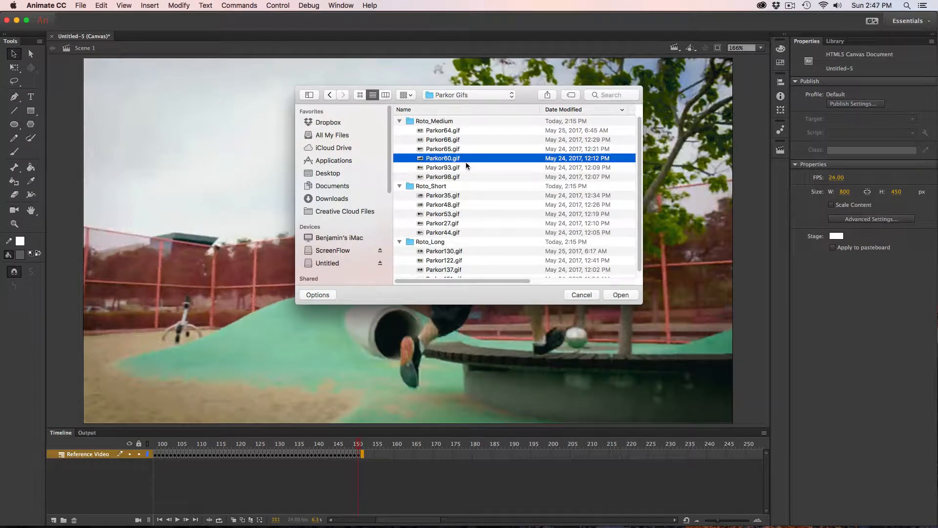
key(space)
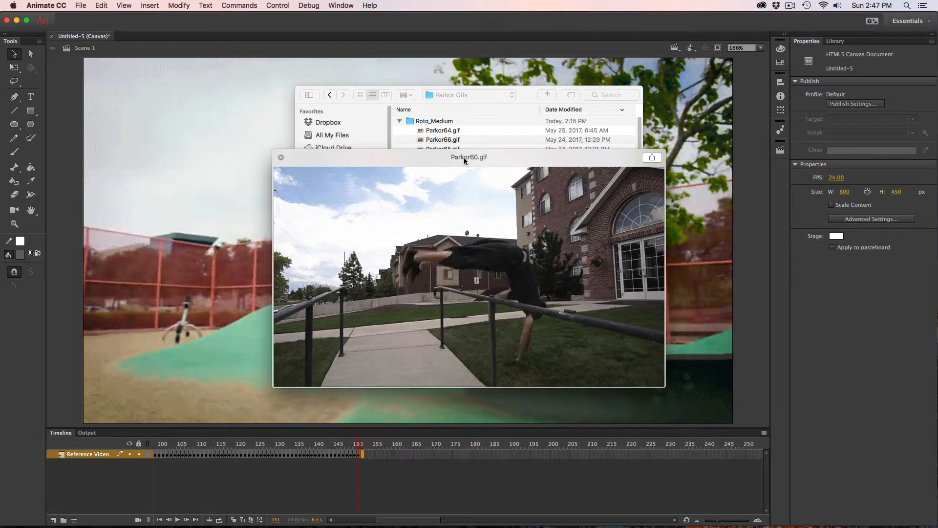
key(space)
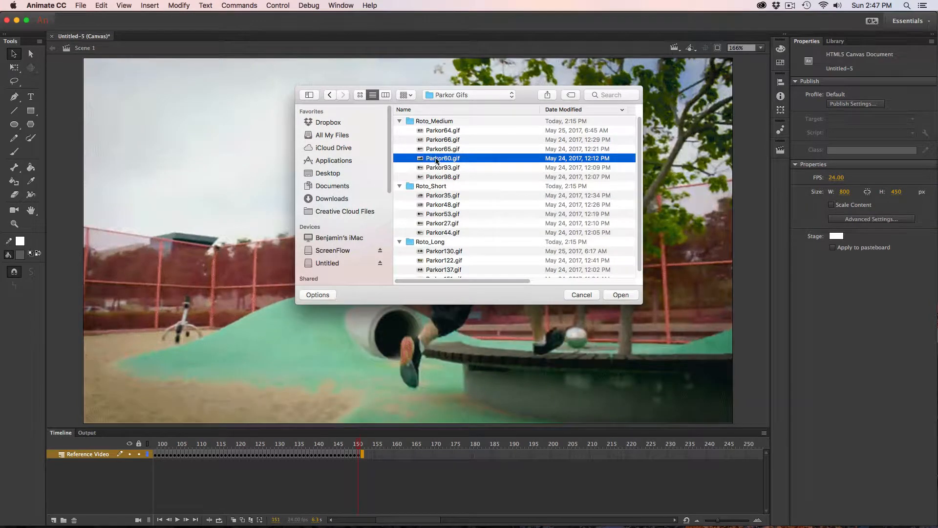
click(614, 295)
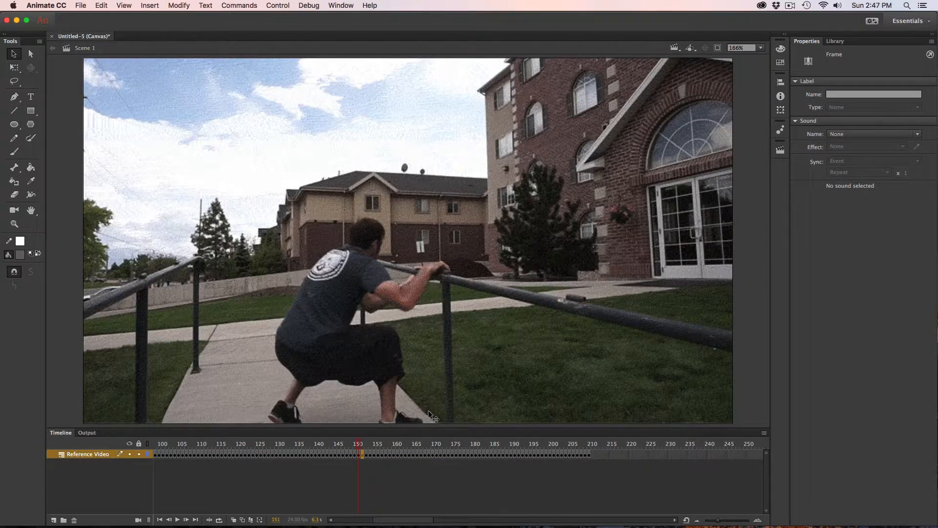
Step: Select the first empty frame after frame 210 on the Reference Video layer, start an import to the stage, and open the Parkor Gifs folder
click(593, 457)
click(594, 455)
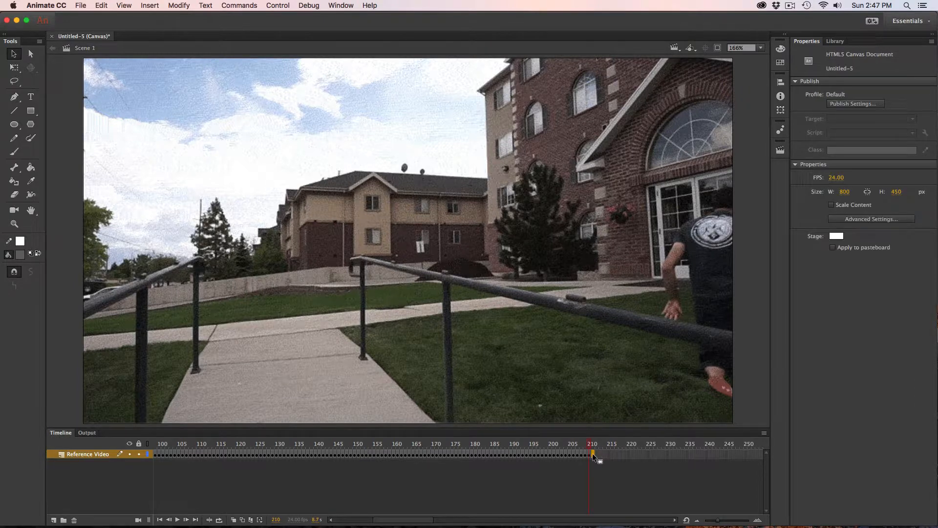
click(79, 5)
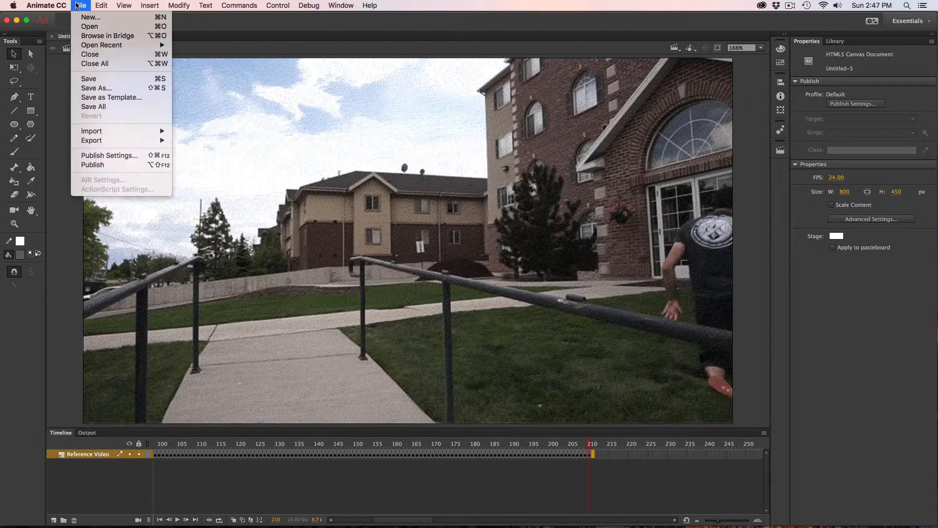
mouse_move(135, 132)
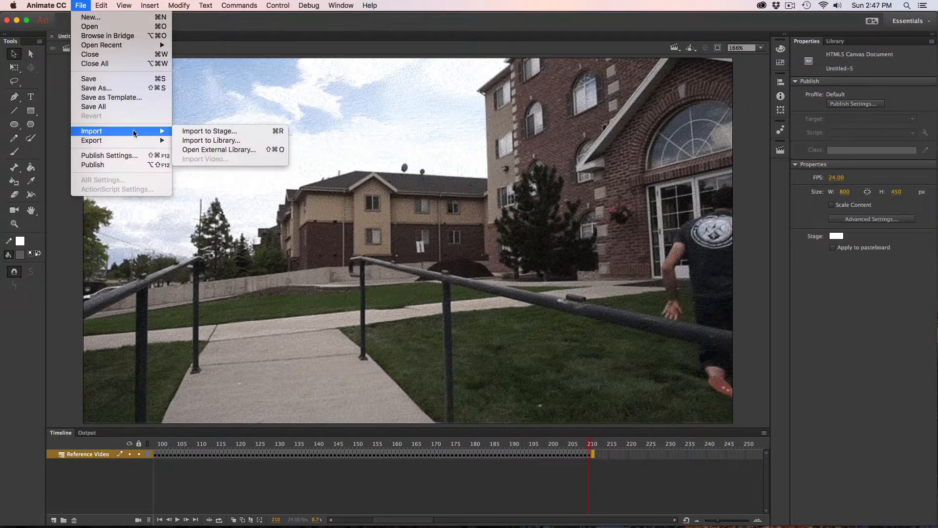
click(195, 132)
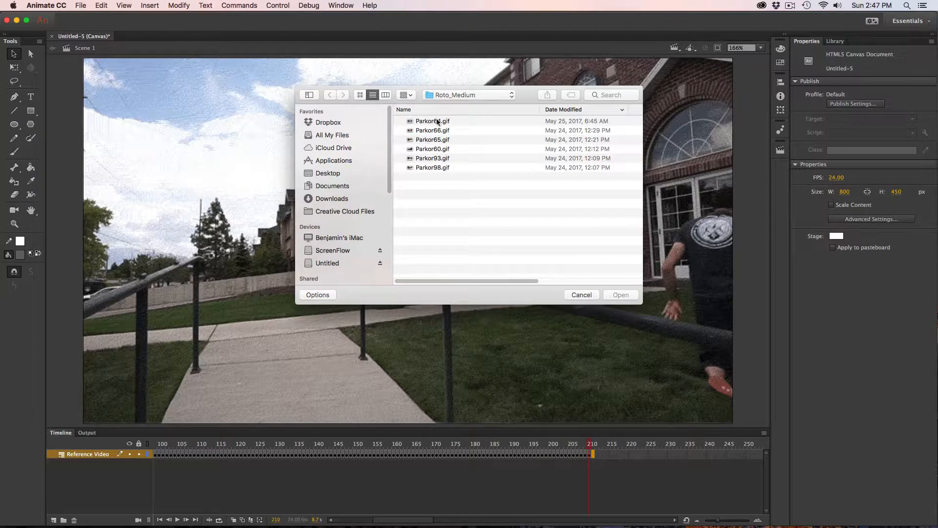
click(469, 95)
click(480, 106)
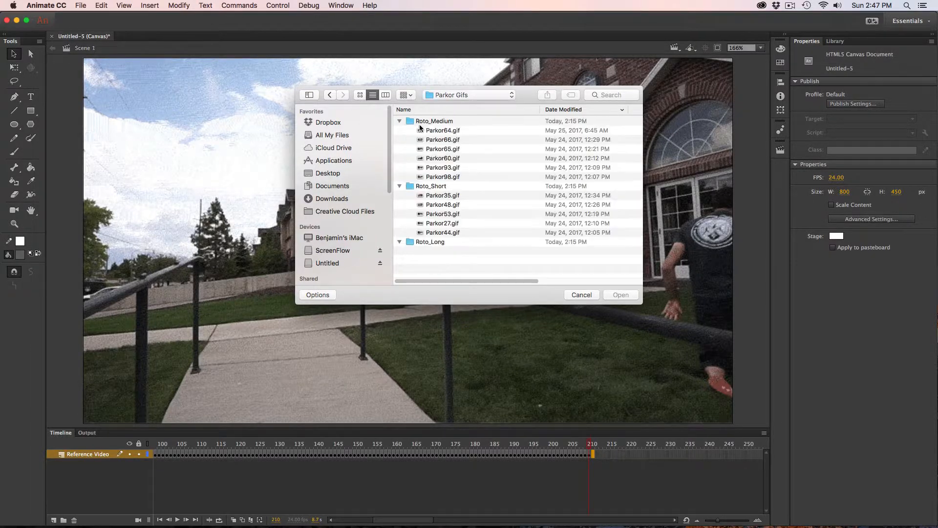
Step: Preview Parkor27.gif, Parkor35.gif and Parkor48.gif from the Roto_Short folder, and import Parkor48.gif to the stage
click(454, 223)
key(space)
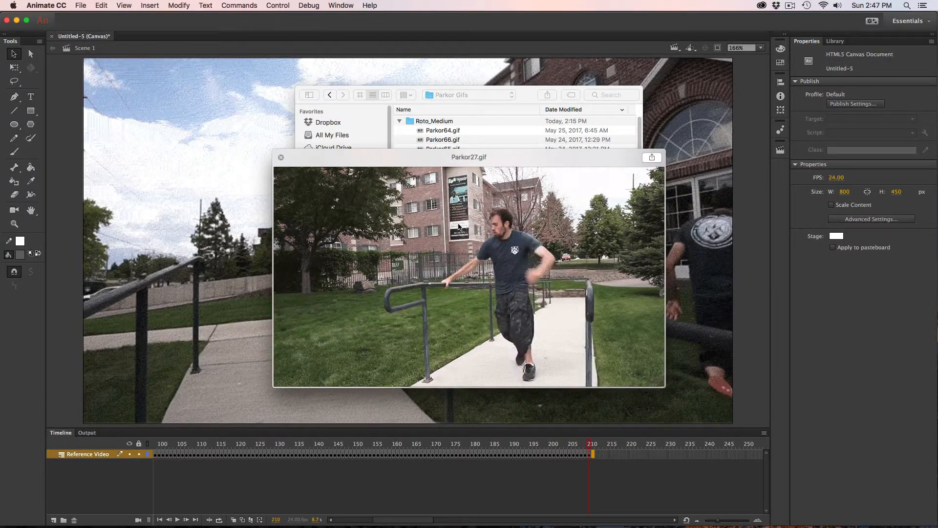
key(space)
click(441, 196)
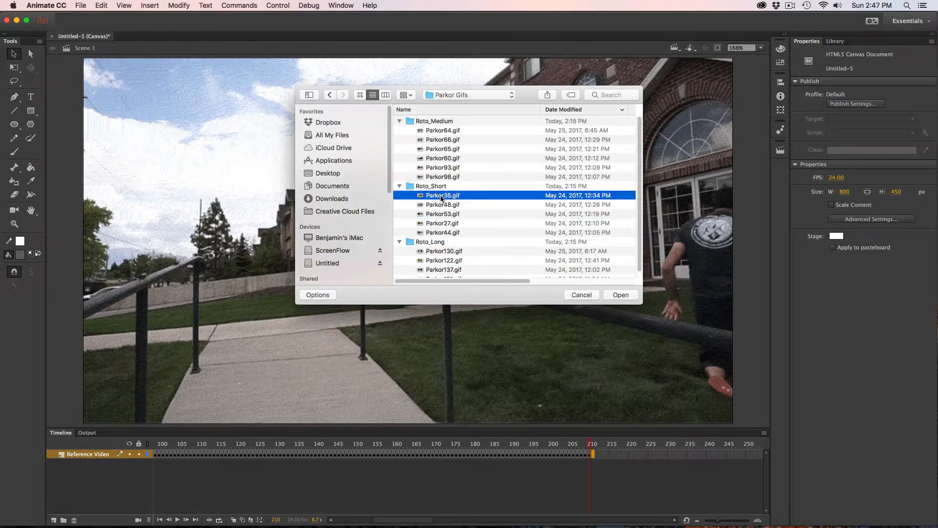
key(space)
key(space)
click(446, 205)
key(space)
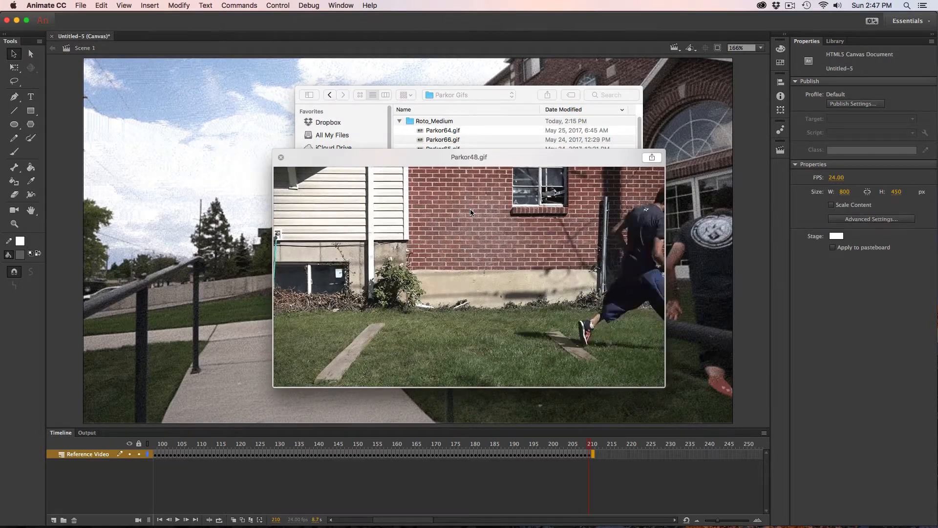
key(space)
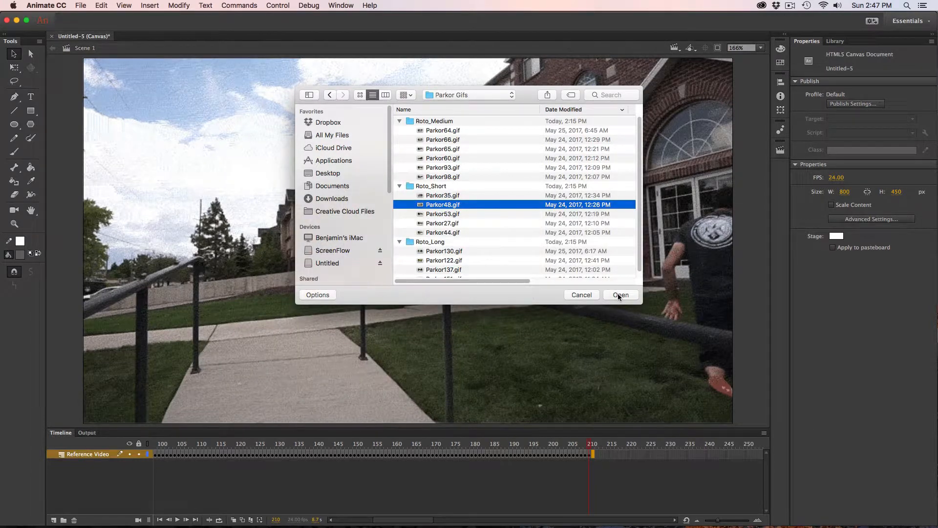
click(620, 295)
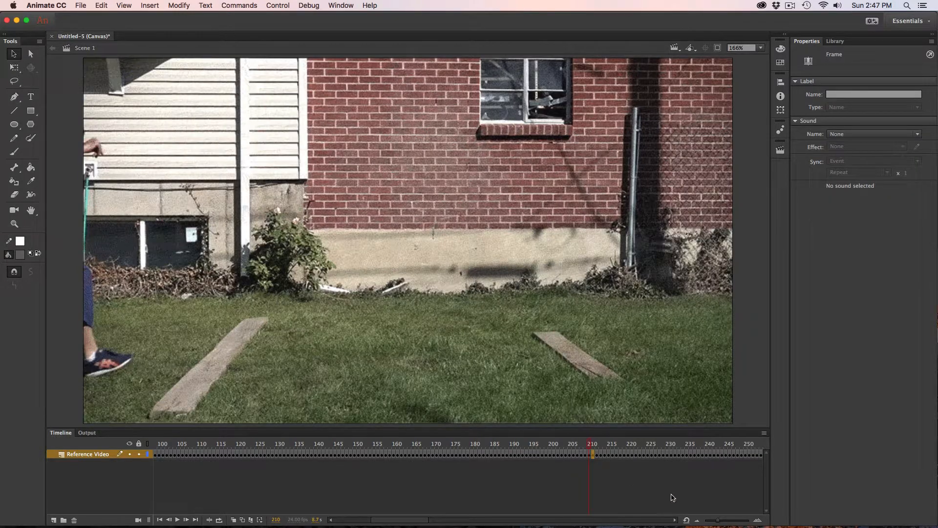
Step: Look over the end of the imported frames, return to frame 1, and lock the Reference Video layer
scroll(433, 521, left, 1)
scroll(432, 521, right, 10)
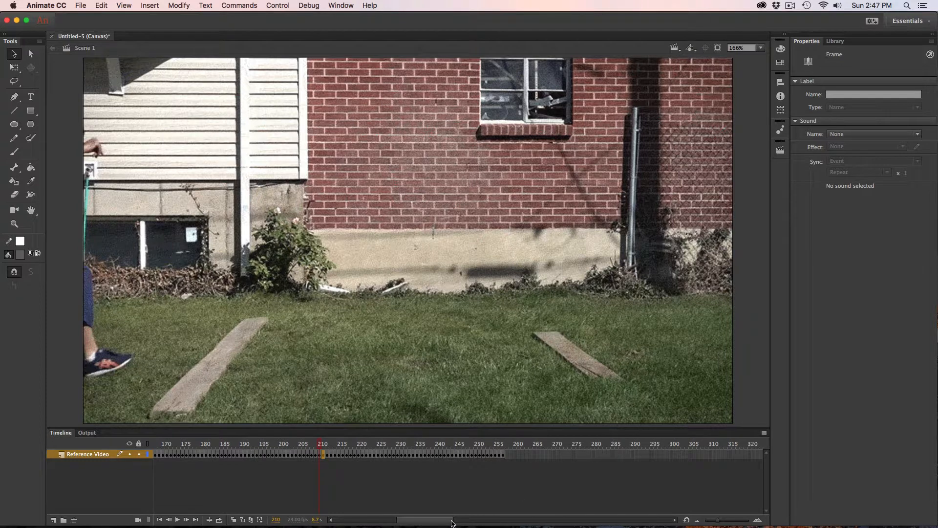
key(Home)
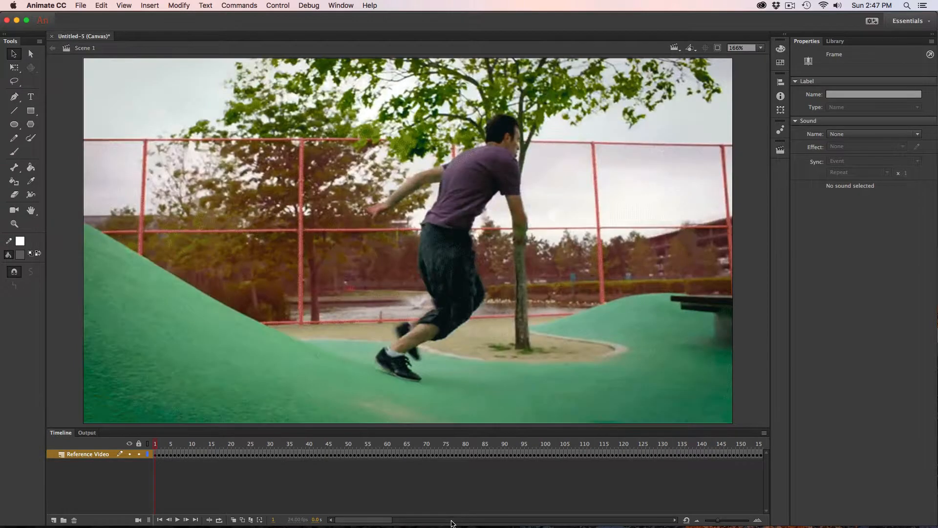
click(157, 454)
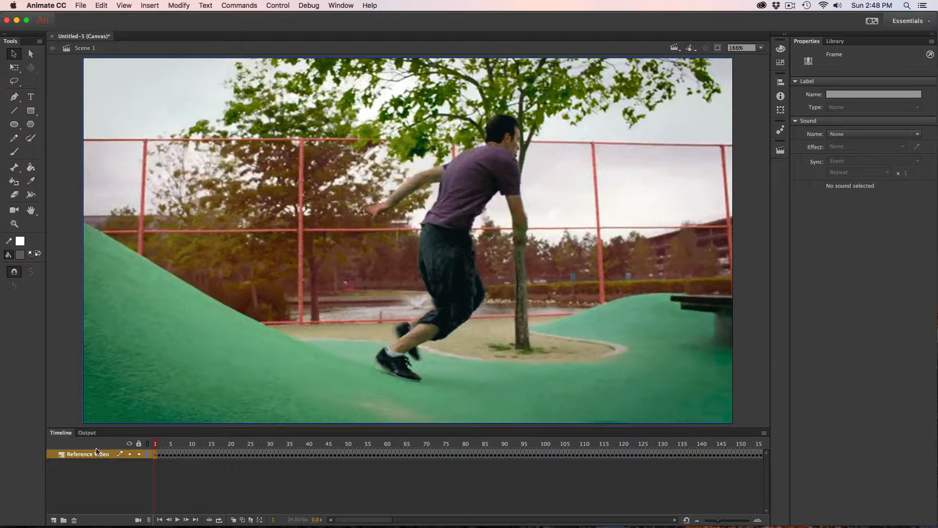
click(139, 454)
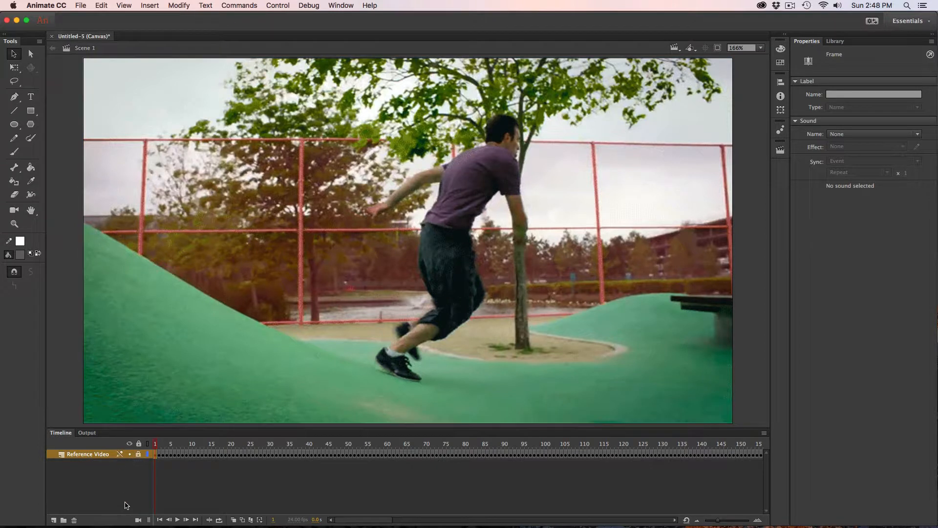
Step: Add a new layer above Reference Video and name it Roto Figure
click(64, 520)
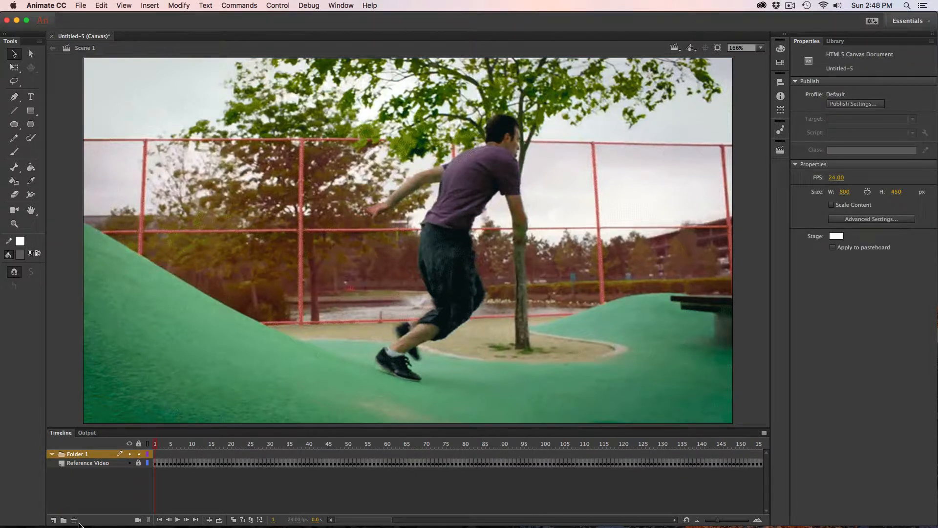
click(74, 521)
click(54, 521)
double_click(81, 455)
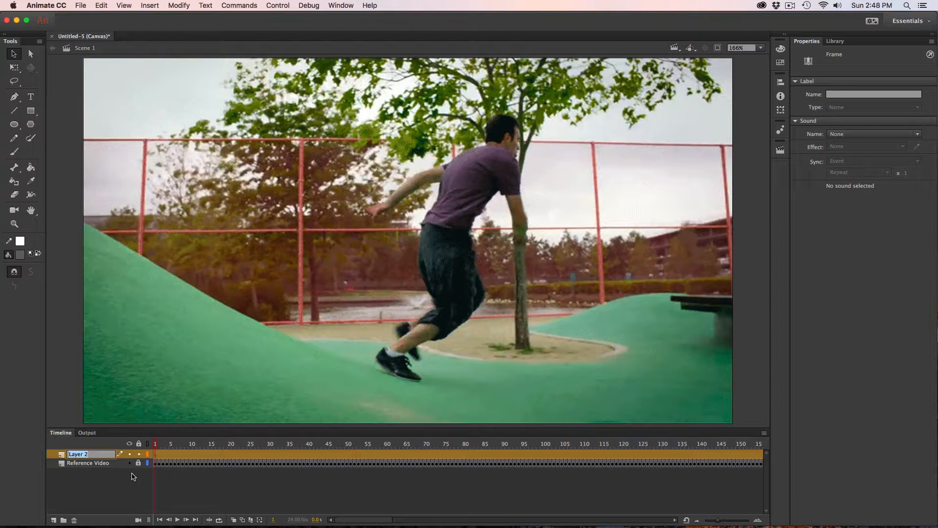
text(Roto Figure)
key(Return)
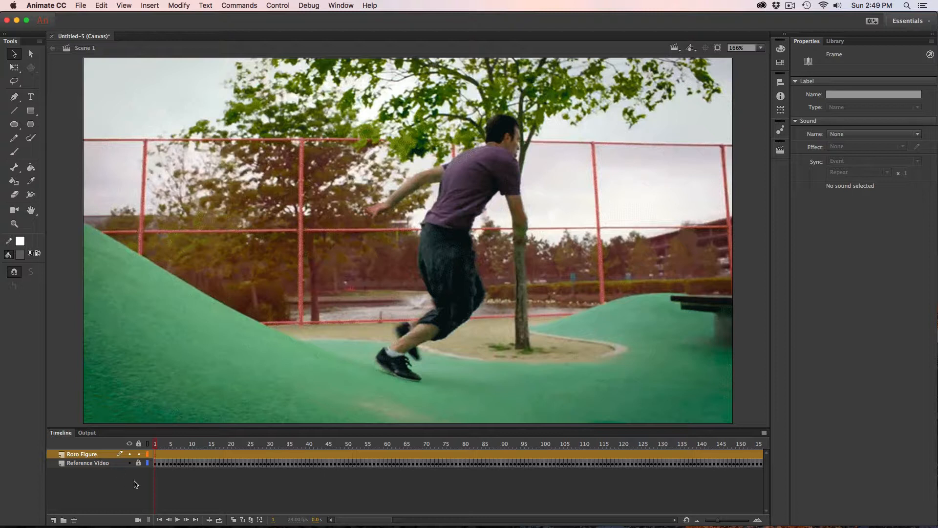
Step: Scrub from frame 1 to frame 17 on the Roto Figure layer and return to frame 1
click(163, 487)
click(155, 456)
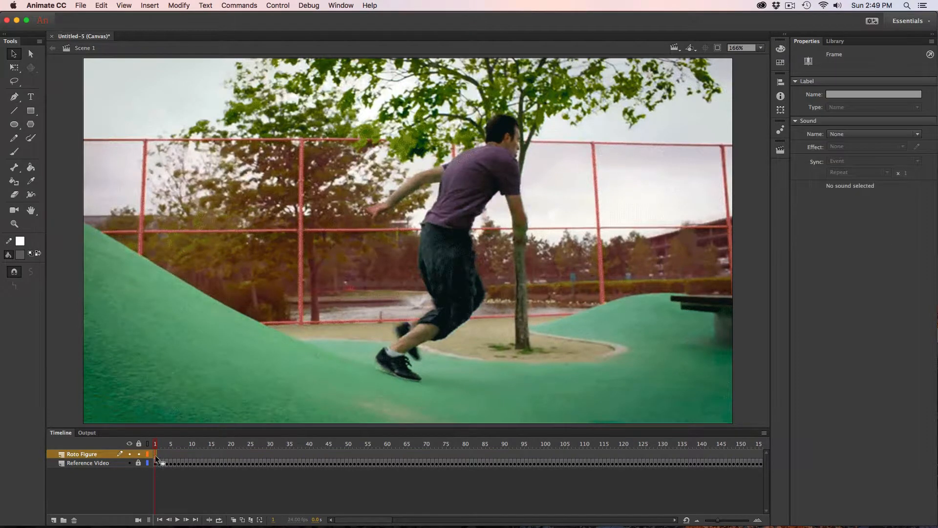
drag(165, 456, 218, 455)
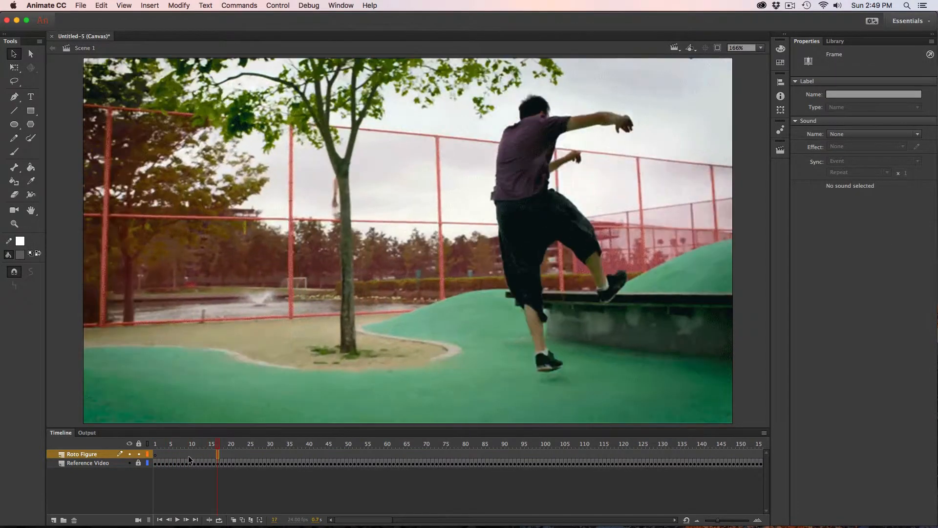
click(155, 463)
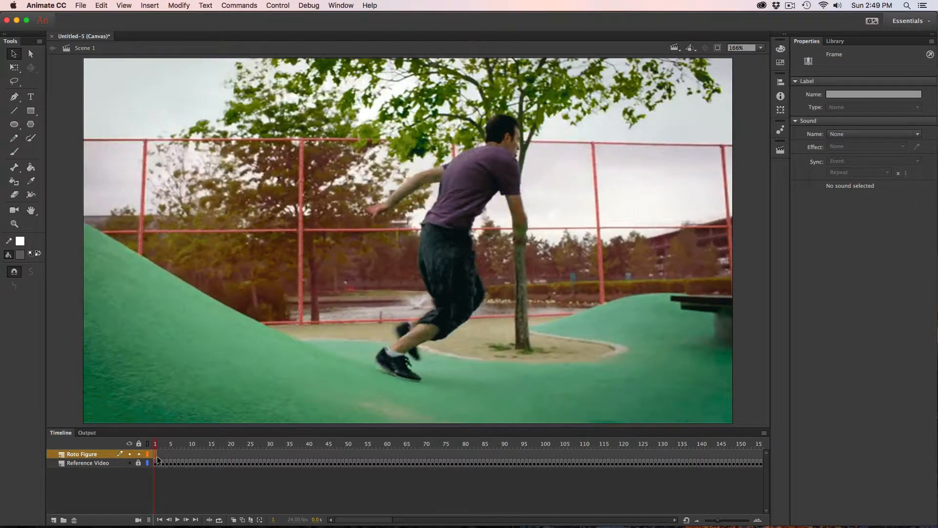
Step: Insert a blank keyframe at frame 2 of the Roto Figure layer
click(152, 6)
click(152, 6)
mouse_move(160, 69)
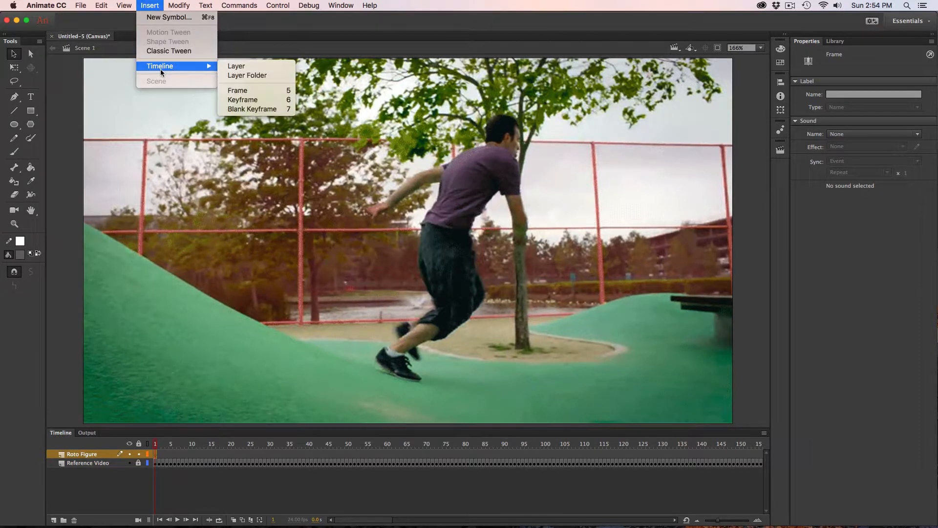
click(259, 108)
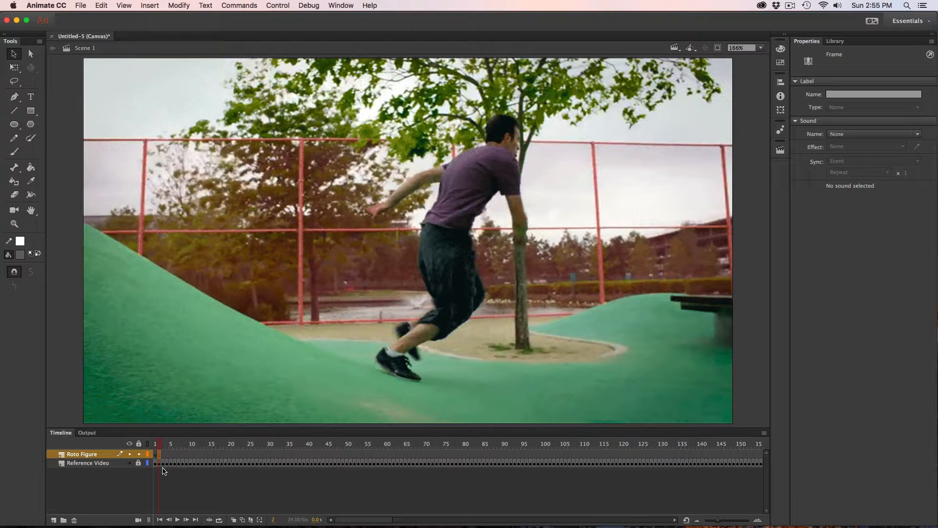
Step: Continue inserting blank keyframes one frame at a time on the Roto Figure layer through frame 21
key(F7)
key(period)
key(F7)
key(period)
key(F7)
key(period)
key(F7)
key(period)
key(F7)
key(period)
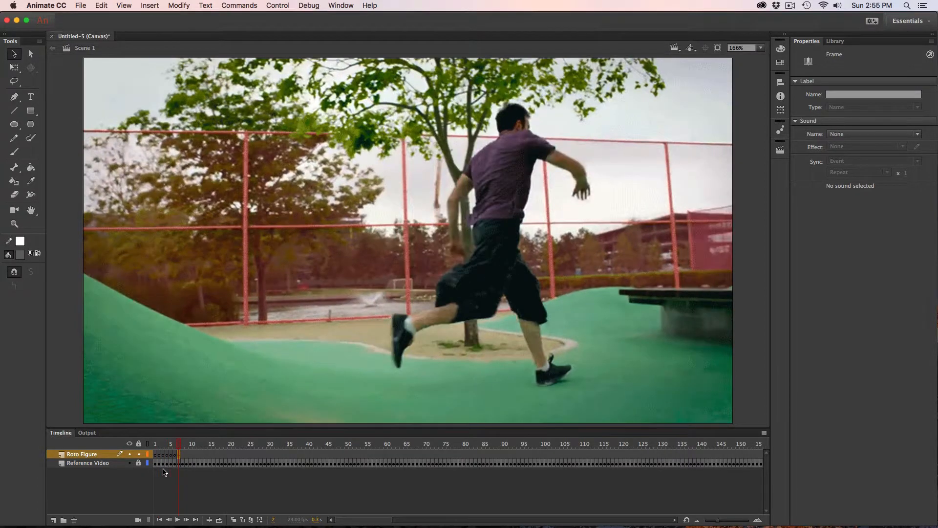
key(F7)
key(period)
key(F7)
key(period)
key(F7)
key(period)
key(F7)
key(period)
key(F7)
key(period)
key(F7)
key(period)
key(F7)
key(period)
key(F7)
key(period)
key(F7)
key(period)
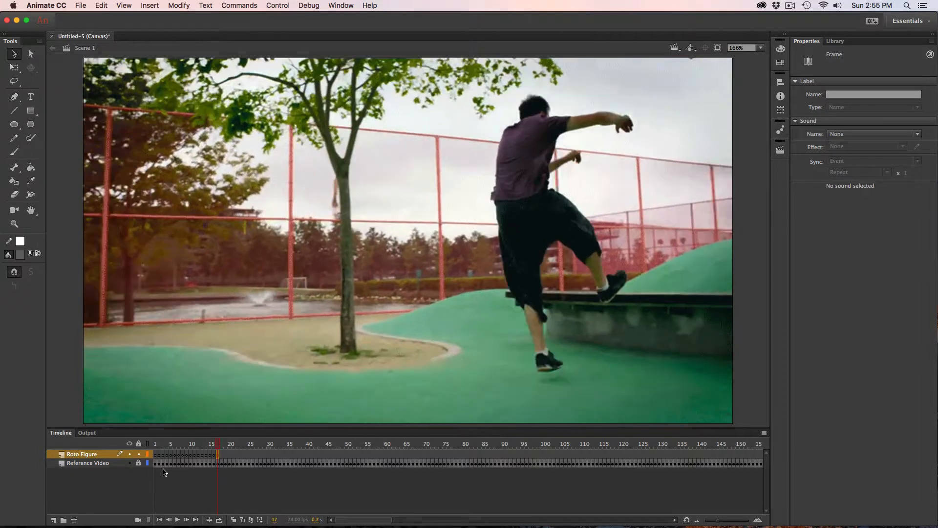
key(F7)
key(period)
key(F7)
key(period)
key(F7)
key(period)
key(F7)
key(period)
key(F7)
key(period)
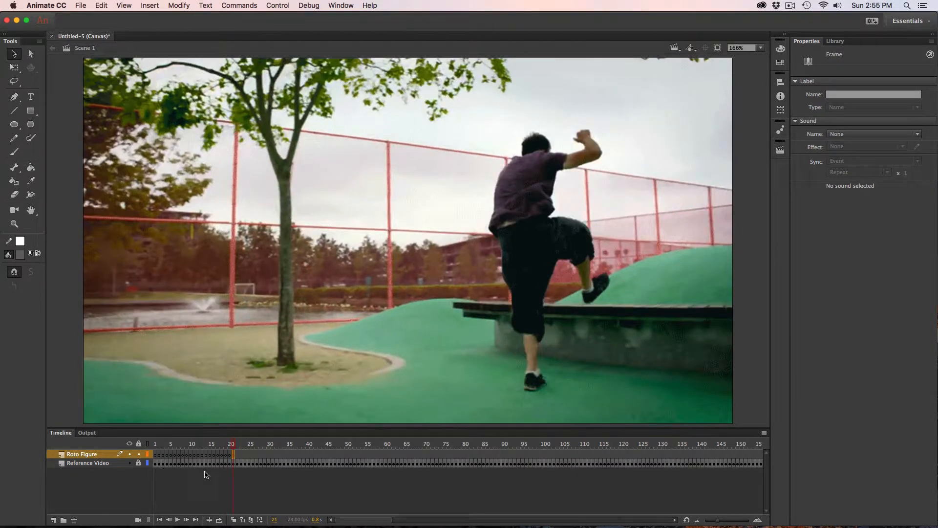
Step: Scrub through the new blank keyframes on the Roto Figure layer and go back to frame 1
click(163, 459)
drag(162, 459, 233, 456)
click(155, 458)
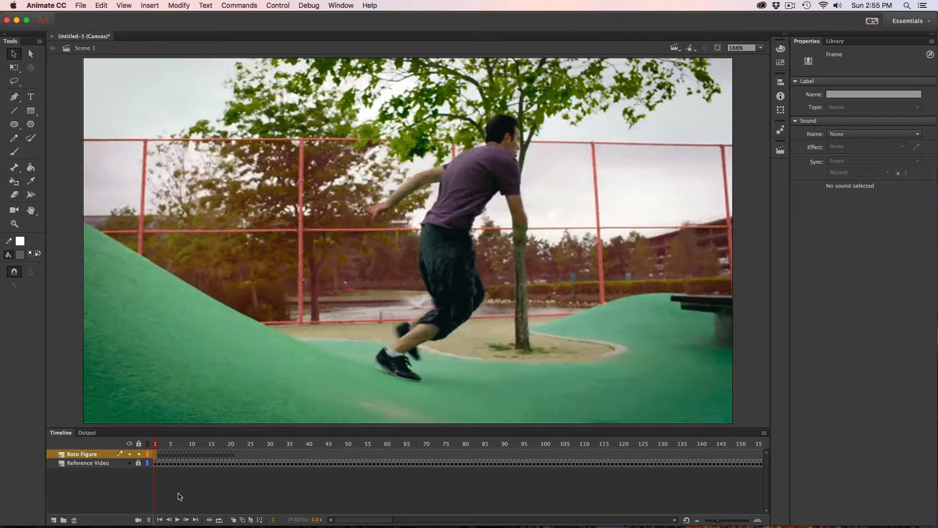
Step: Activate the Brush tool and set its fill color to red
key(b)
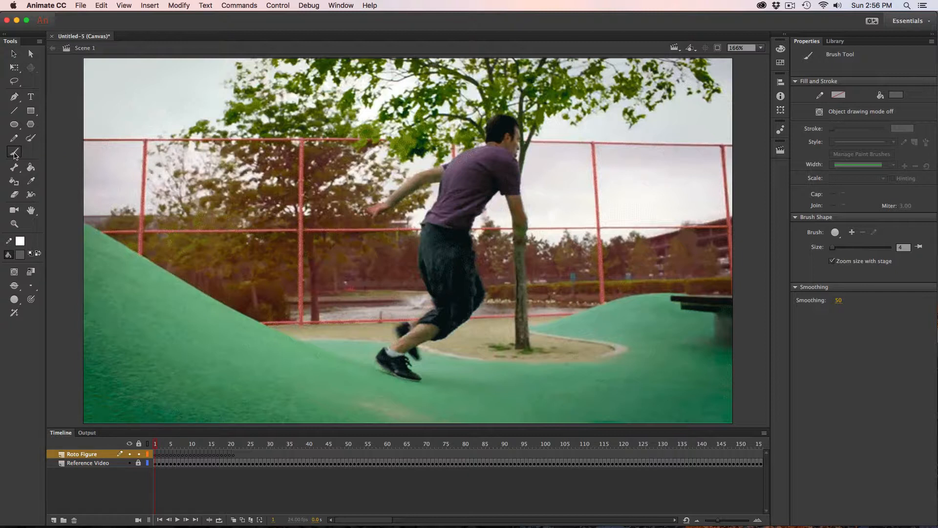
click(20, 255)
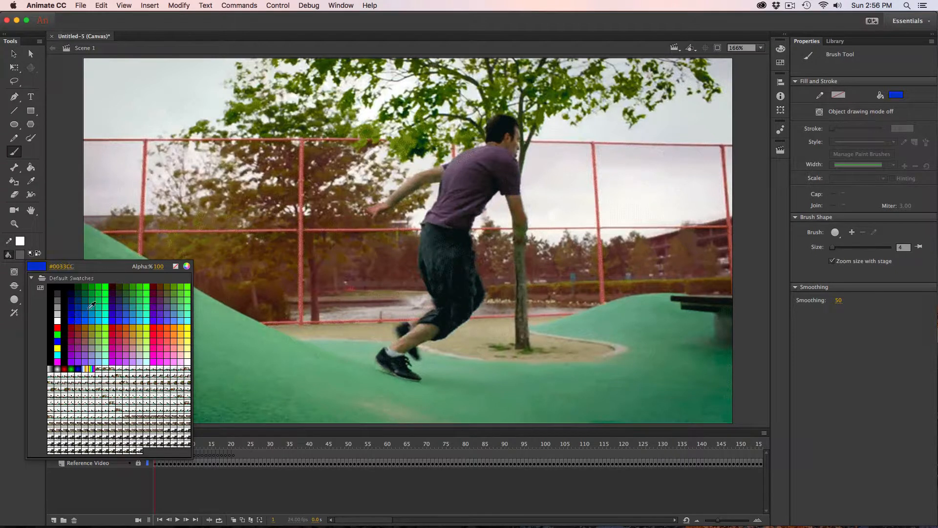
click(155, 327)
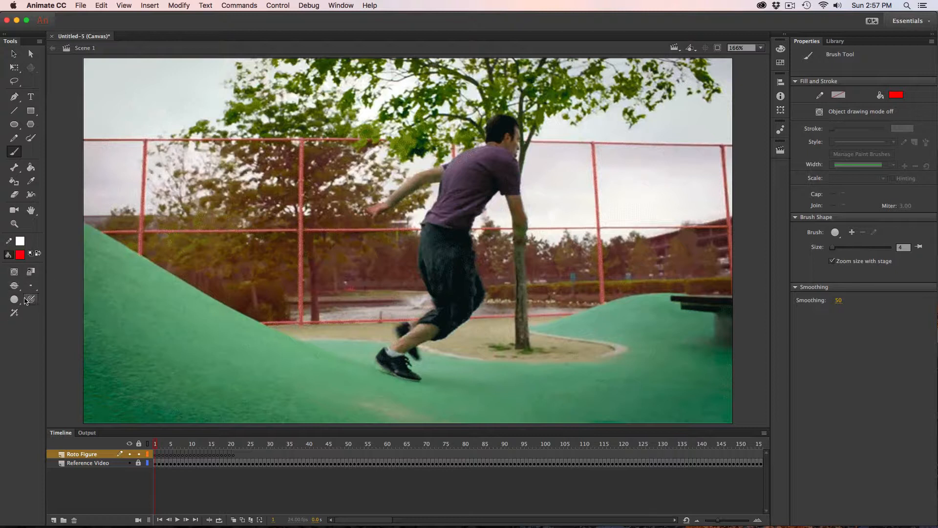
Step: Toggle object drawing on and back off for the brush, and set the brush mode to Paint Normal
click(14, 272)
click(14, 272)
click(14, 285)
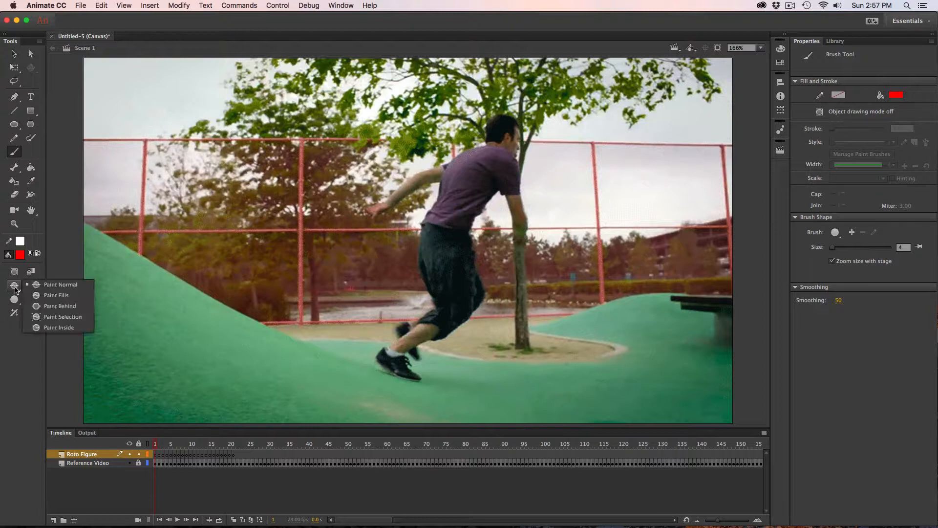
click(53, 285)
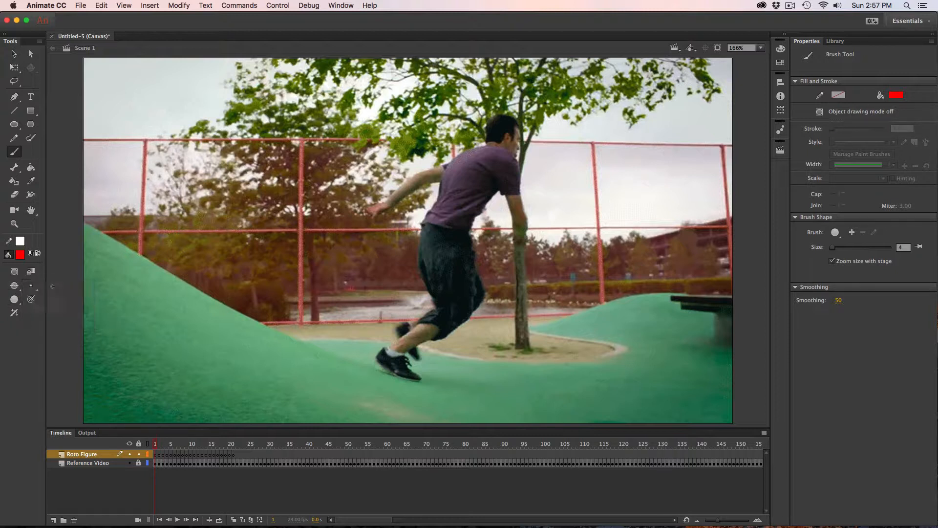
Step: Examine the available brush shapes and brush sizes without changing the current choices
click(18, 302)
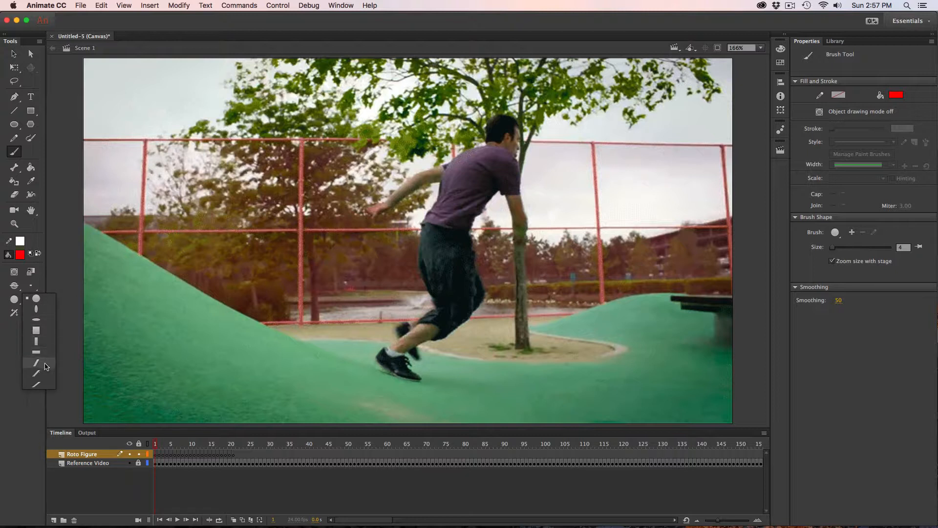
click(9, 350)
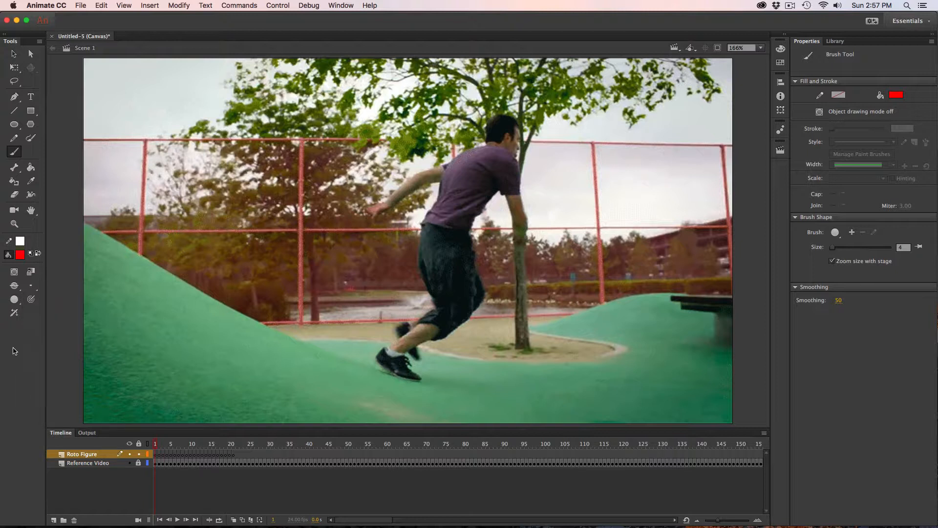
click(32, 287)
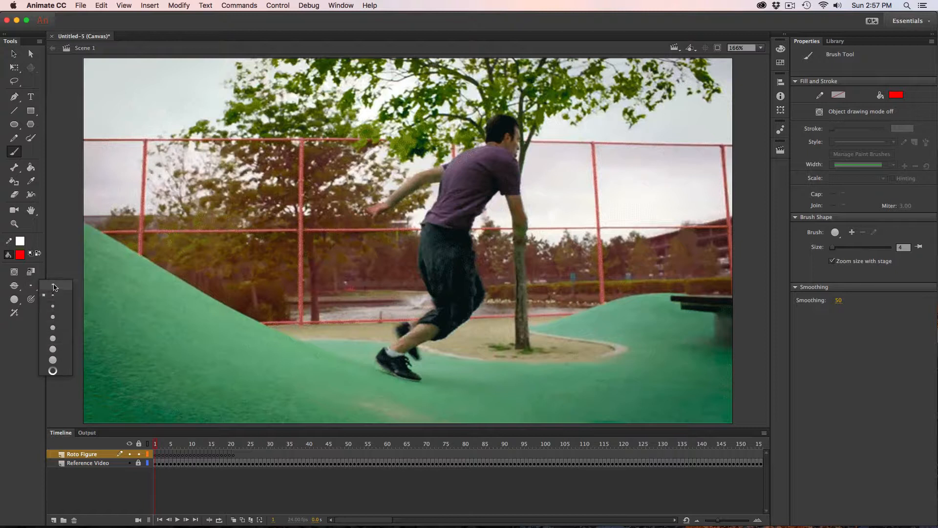
click(30, 332)
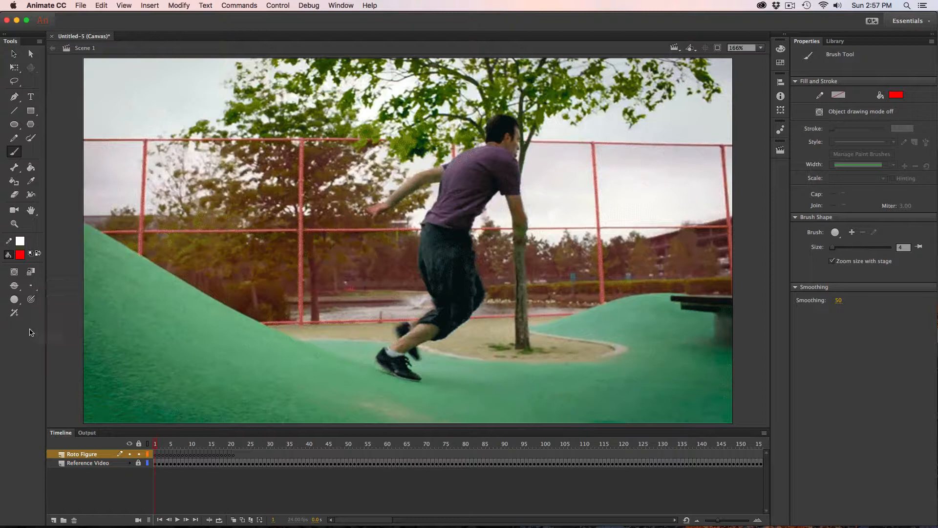
Step: Try the brush's pen pressure option with test strokes across the trees and the runner, and switch it back off
click(32, 301)
mouse_move(331, 249)
mouse_down()
mouse_move(389, 259)
mouse_move(436, 182)
mouse_up()
drag(409, 245, 375, 234)
click(31, 299)
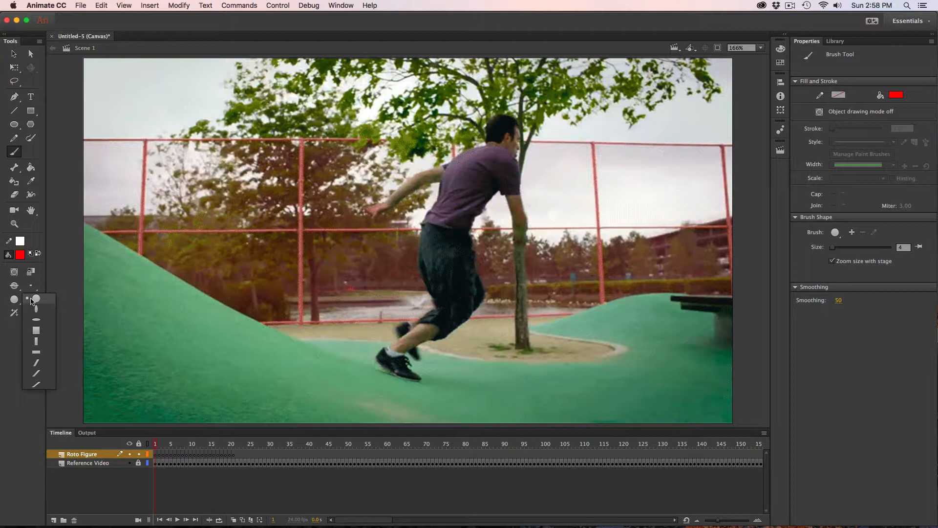
click(32, 302)
click(31, 300)
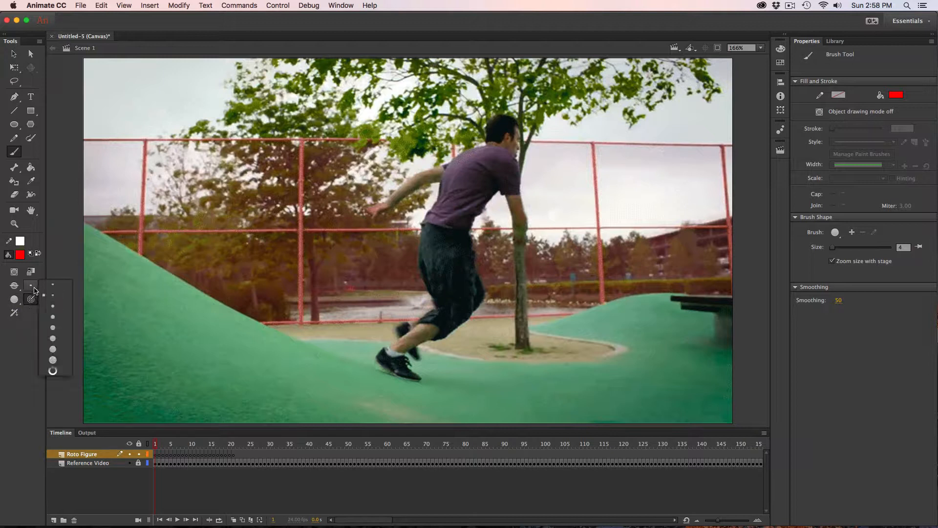
click(59, 299)
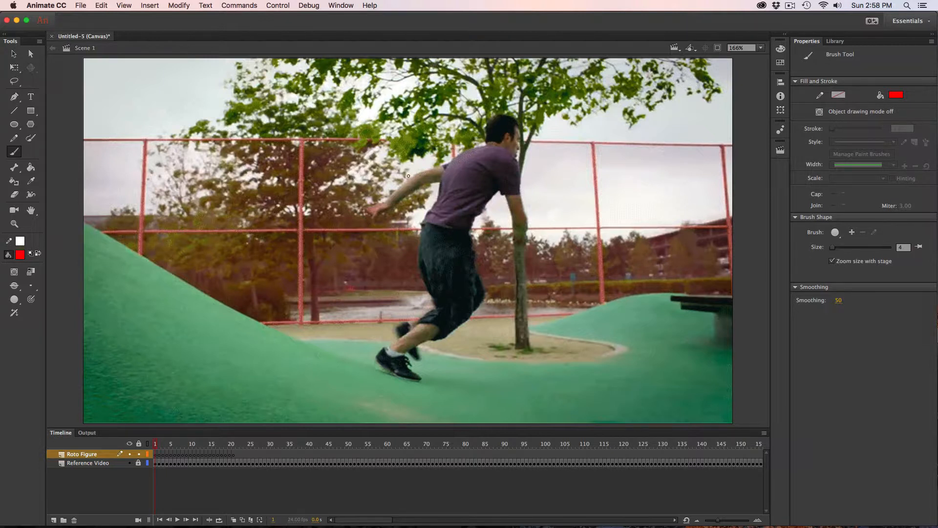
Step: Try red brush strokes along the runner's trailing arm, changing the brush size to 3 and to 2
drag(410, 177, 458, 158)
key(super+z)
click(901, 247)
text(3)
key(Return)
drag(391, 192, 439, 167)
click(903, 247)
text(2)
key(Return)
key(ctrl+z)
Step: Save brush sizes 1 and 3 as presets, select the size 3 preset, and undo the test stroke on the arm
click(892, 249)
text(1)
key(Return)
key(ctrl+z)
click(918, 247)
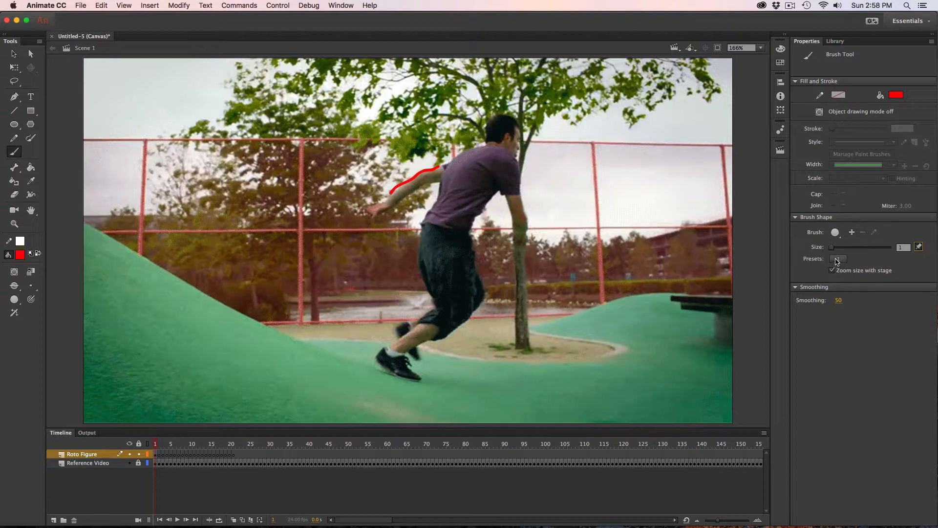
click(903, 249)
text(3)
click(918, 246)
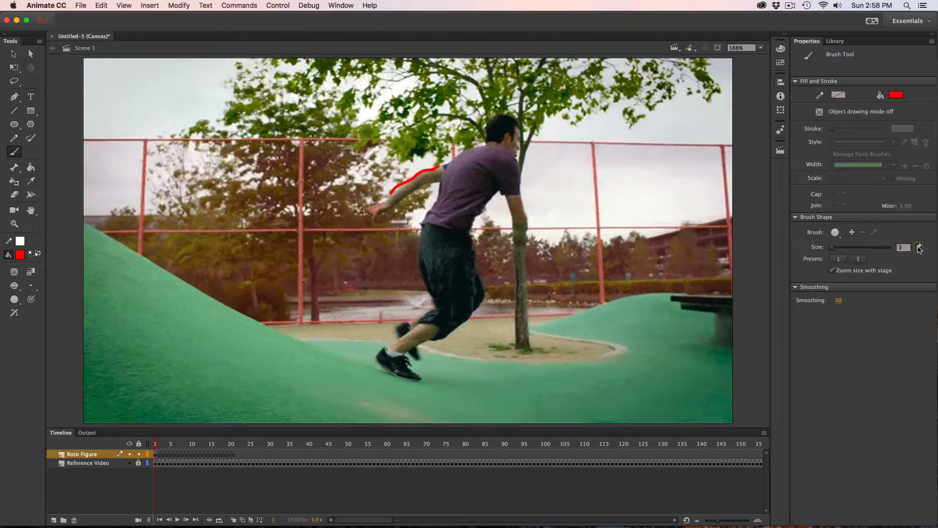
click(841, 259)
click(857, 259)
key(super+z)
Step: Sketch a red stick figure over the runner in frame 1 and delete it
drag(373, 212, 414, 184)
mouse_move(488, 153)
mouse_down()
mouse_move(453, 205)
mouse_move(441, 322)
mouse_move(400, 361)
mouse_move(437, 299)
mouse_up()
drag(473, 268, 468, 322)
mouse_move(482, 165)
mouse_down()
mouse_move(520, 228)
mouse_move(511, 128)
mouse_move(501, 147)
mouse_up()
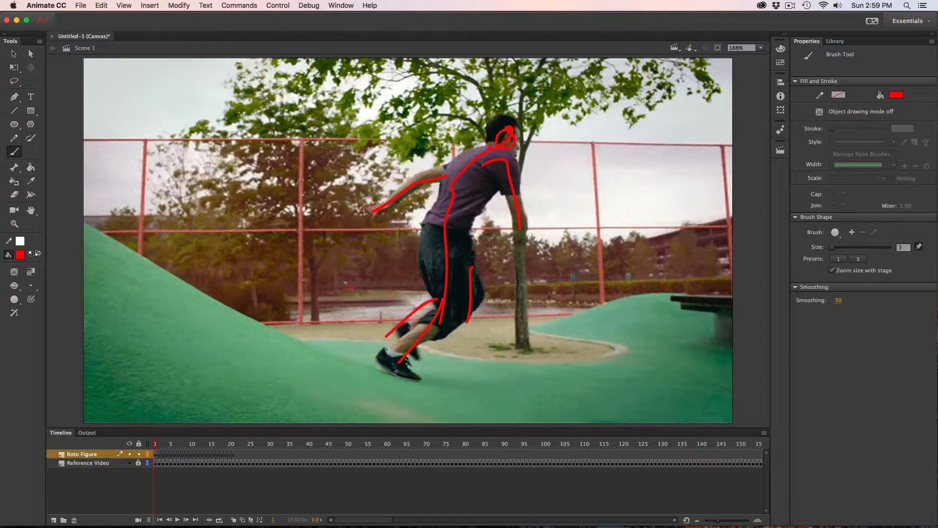
key(super+a)
key(Delete)
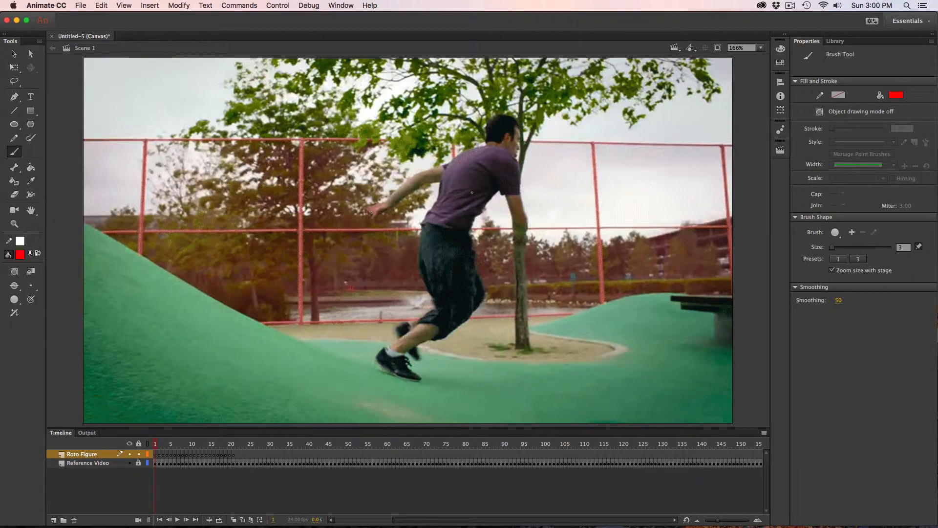
Step: Outline the runner's shirt and shorts in frame 1 with the red brush at preset size 3
click(31, 299)
click(857, 259)
mouse_move(487, 145)
mouse_down()
mouse_move(449, 160)
mouse_move(424, 224)
mouse_move(470, 229)
mouse_move(499, 187)
mouse_move(494, 178)
mouse_move(519, 195)
mouse_move(507, 151)
mouse_up()
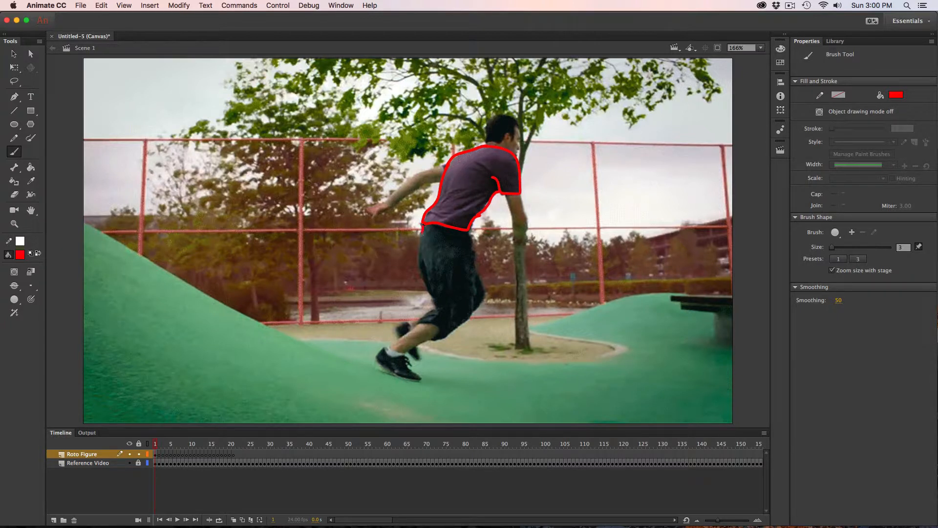
drag(420, 265, 434, 299)
mouse_move(426, 262)
mouse_down()
mouse_move(438, 310)
mouse_move(417, 325)
mouse_move(439, 327)
mouse_move(433, 340)
mouse_move(474, 314)
mouse_move(475, 275)
mouse_move(475, 305)
mouse_move(482, 297)
mouse_move(469, 232)
mouse_up()
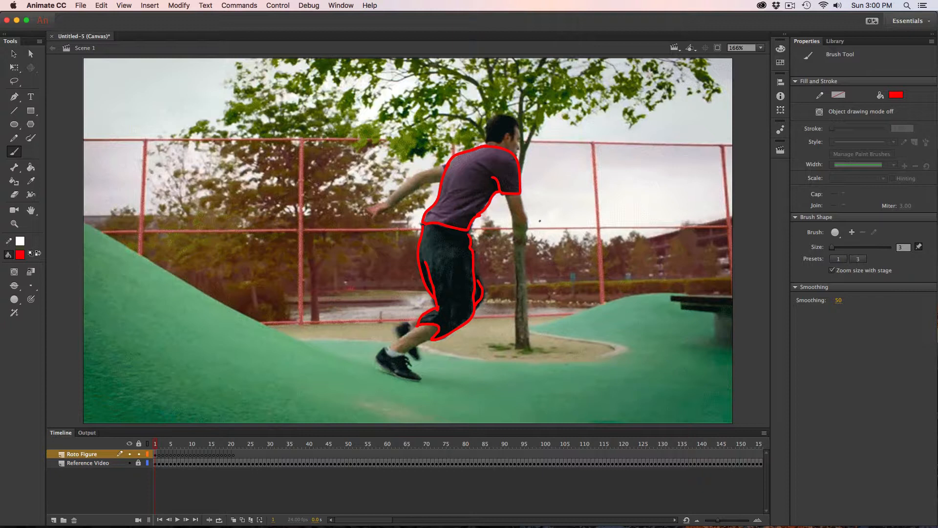
Step: Outline the runner's arms, head, lower legs and shoes in frame 1, and add fold lines to the shirt
mouse_move(505, 194)
mouse_down()
mouse_move(523, 248)
mouse_move(524, 217)
mouse_up()
mouse_move(445, 166)
mouse_down()
mouse_move(415, 174)
mouse_move(369, 209)
mouse_move(376, 219)
mouse_move(438, 183)
mouse_up()
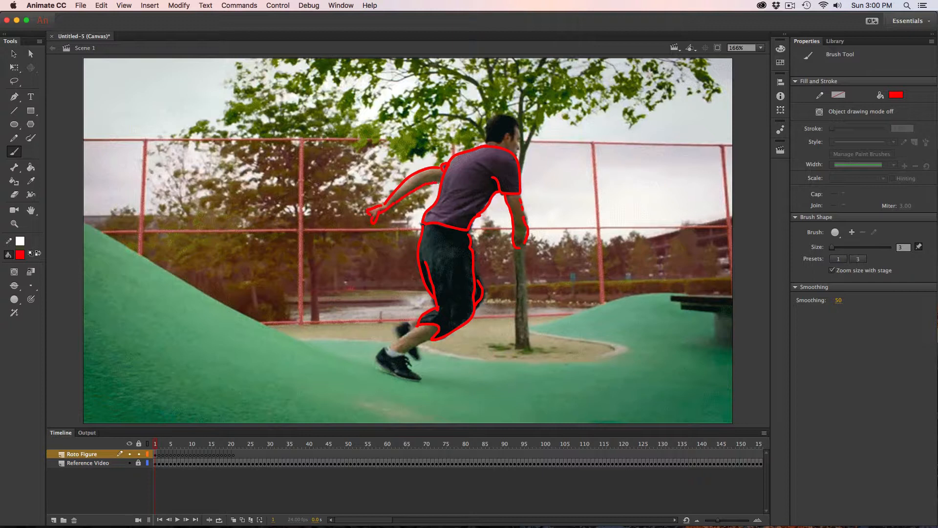
mouse_move(488, 144)
mouse_down()
mouse_move(517, 130)
mouse_move(504, 116)
mouse_move(486, 132)
mouse_move(518, 134)
mouse_up()
mouse_move(416, 326)
mouse_down()
mouse_move(393, 347)
mouse_move(415, 349)
mouse_up()
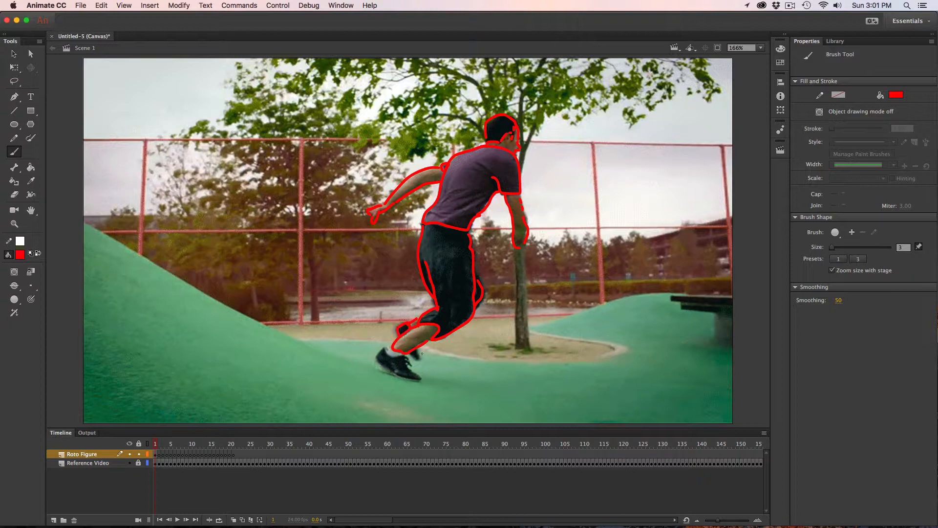
mouse_move(418, 350)
mouse_down()
mouse_move(384, 348)
mouse_move(374, 362)
mouse_move(419, 378)
mouse_move(404, 357)
mouse_up()
mouse_move(454, 211)
mouse_down()
mouse_move(477, 201)
mouse_move(485, 177)
mouse_up()
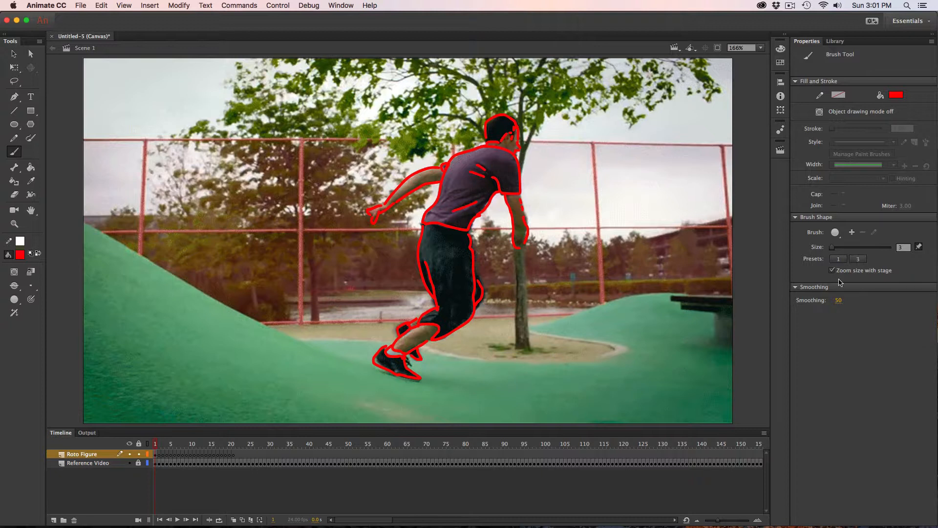
Step: Hatch shading onto the lower and middle parts of the shirt with the red brush at preset size 1
click(839, 258)
drag(466, 222, 460, 221)
drag(486, 187, 458, 194)
mouse_move(481, 210)
mouse_down()
mouse_move(483, 191)
mouse_move(489, 200)
mouse_up()
key(super+z)
drag(452, 225, 449, 221)
drag(460, 212, 469, 222)
drag(462, 200, 496, 187)
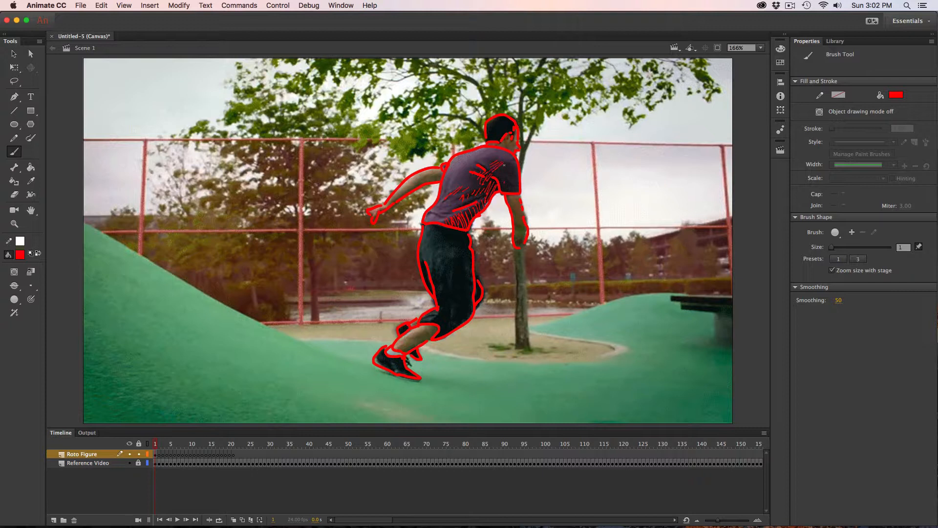
Step: Hatch shading onto the sleeve, arms, shorts, lower leg and shoe of the runner in frame 1
mouse_move(504, 167)
mouse_down()
mouse_move(495, 174)
mouse_move(506, 180)
mouse_up()
mouse_move(448, 269)
mouse_down()
mouse_move(439, 287)
mouse_move(451, 277)
mouse_move(441, 292)
mouse_move(452, 289)
mouse_move(440, 305)
mouse_move(440, 320)
mouse_up()
drag(448, 227, 442, 238)
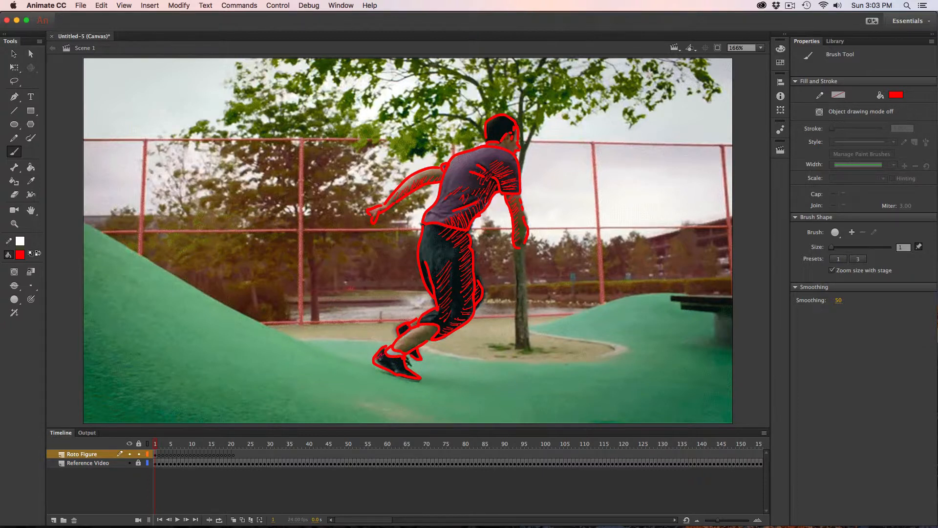
drag(379, 358, 405, 372)
Step: Hide the Reference Video layer, add more hatching strokes to the shirt drawing, and show the layer again
click(129, 463)
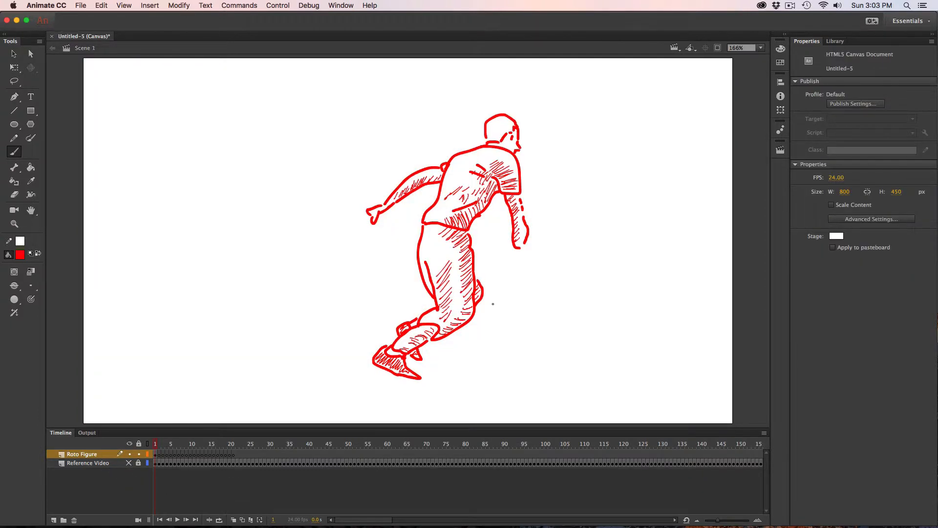
key(b)
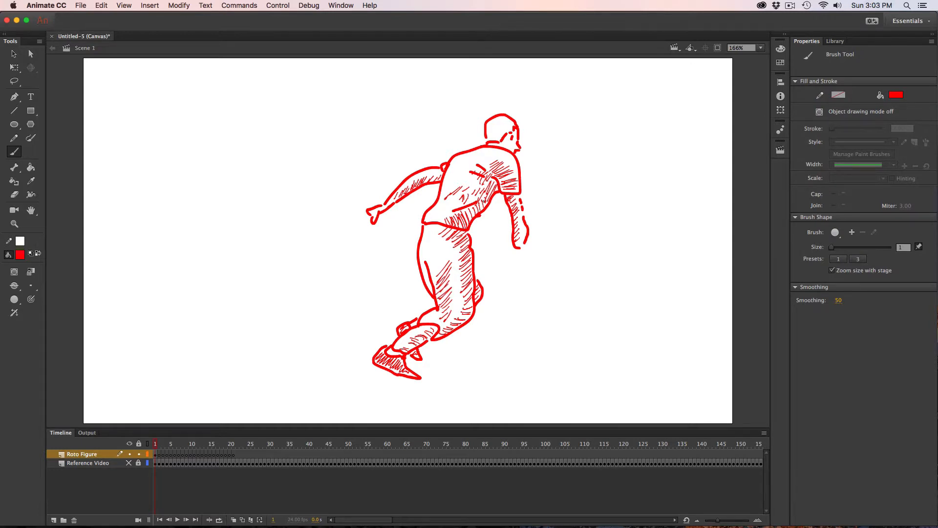
drag(496, 182, 491, 190)
mouse_move(459, 219)
mouse_down()
mouse_move(448, 226)
mouse_move(483, 207)
mouse_up()
drag(497, 160, 491, 172)
click(129, 462)
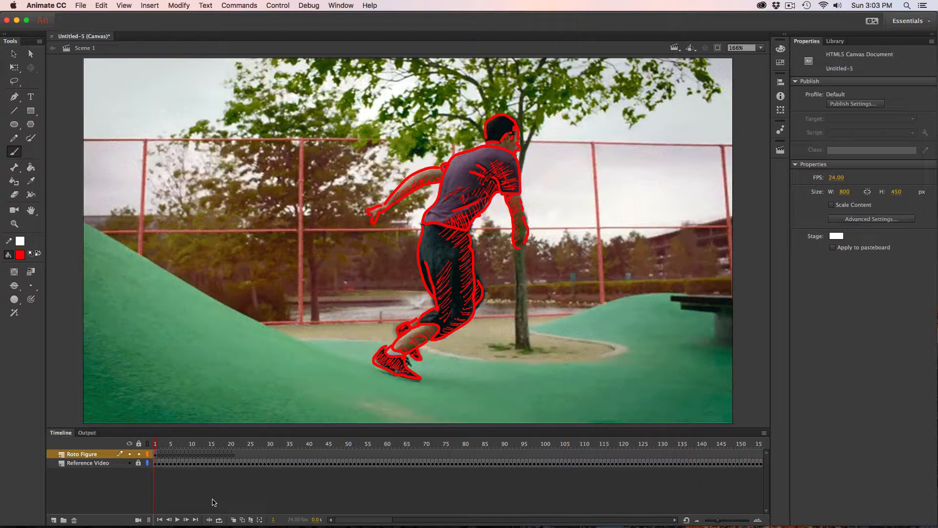
Step: Move to frame 2 of Roto Figure as a blank keyframe and outline the runner's shirt and head with brush size 3
key(period)
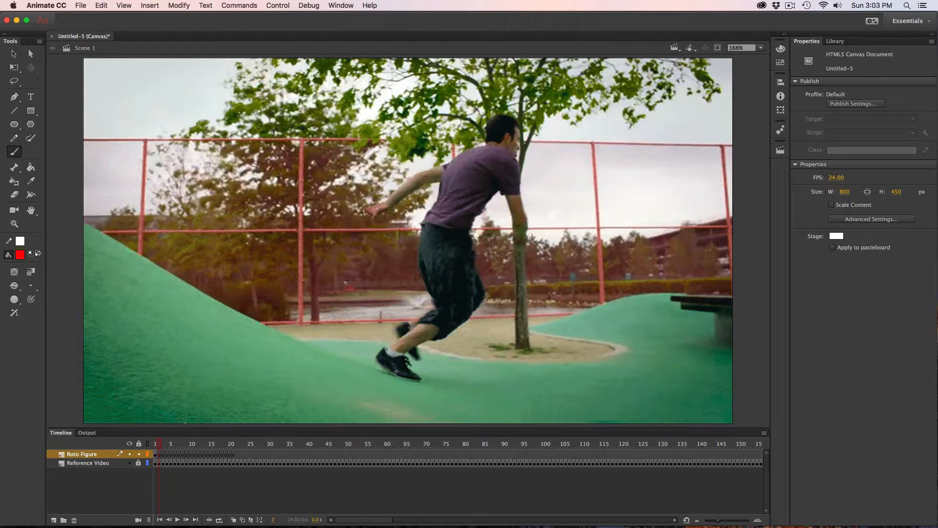
key(F7)
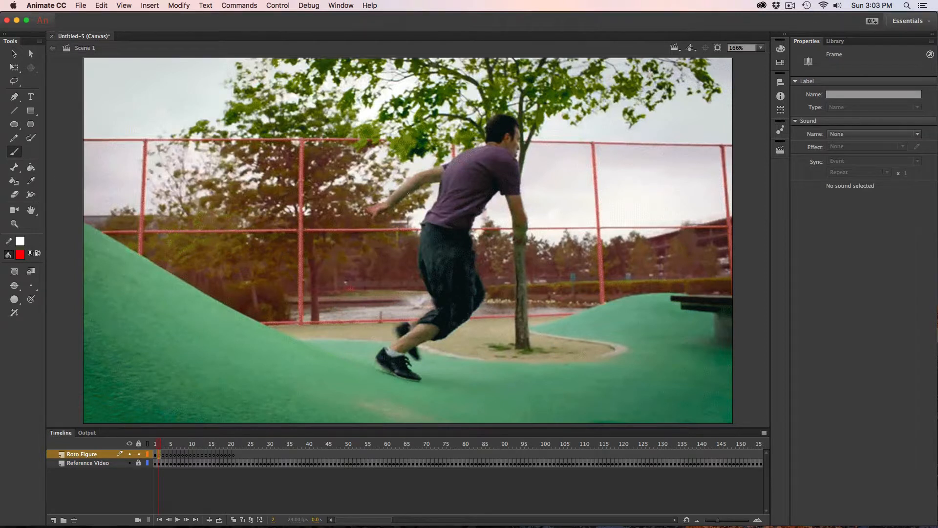
drag(441, 184, 437, 200)
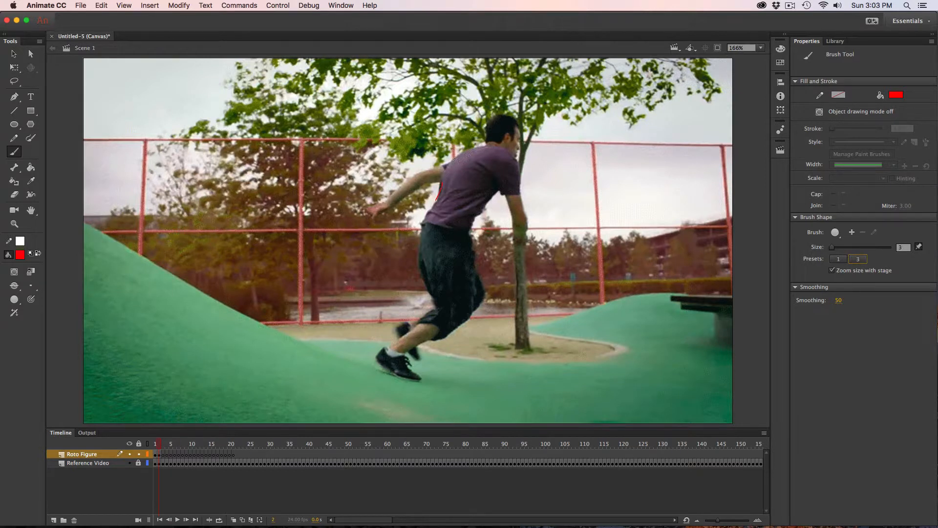
drag(454, 159, 444, 175)
mouse_move(436, 208)
mouse_down()
mouse_move(422, 226)
mouse_move(465, 229)
mouse_move(500, 191)
mouse_move(494, 175)
mouse_move(520, 189)
mouse_move(517, 162)
mouse_move(474, 147)
mouse_move(454, 155)
mouse_move(510, 116)
mouse_move(513, 144)
mouse_move(510, 133)
mouse_move(499, 144)
mouse_up()
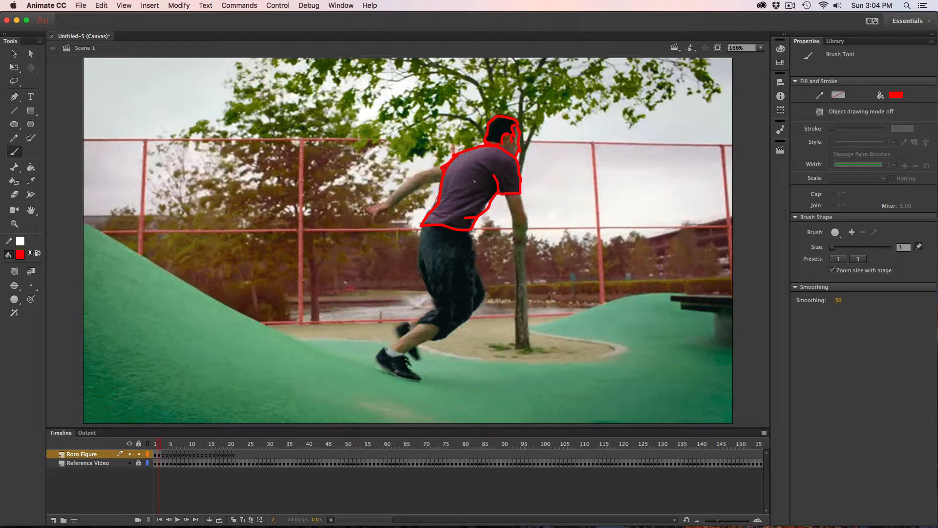
Step: Outline the runner's arms, shorts, lower legs and shoes in frame 2 with the red brush
mouse_move(434, 169)
mouse_down()
mouse_move(369, 210)
mouse_move(372, 218)
mouse_move(440, 183)
mouse_up()
mouse_move(506, 197)
mouse_down()
mouse_move(522, 244)
mouse_move(522, 200)
mouse_up()
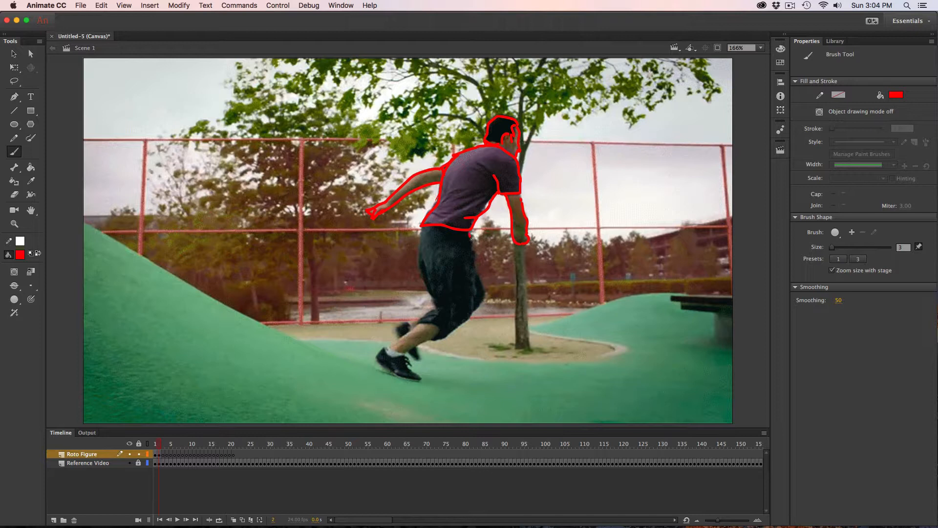
mouse_move(471, 239)
mouse_down()
mouse_move(474, 317)
mouse_move(473, 307)
mouse_move(467, 324)
mouse_move(437, 339)
mouse_move(430, 325)
mouse_move(413, 325)
mouse_move(438, 309)
mouse_move(424, 276)
mouse_move(426, 228)
mouse_move(486, 291)
mouse_up()
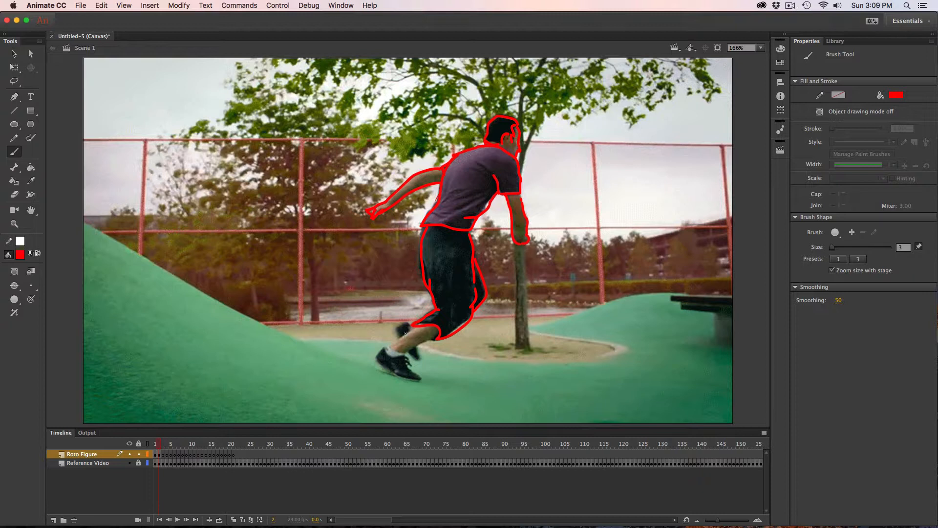
mouse_move(404, 333)
mouse_down()
mouse_move(389, 349)
mouse_move(407, 354)
mouse_move(431, 337)
mouse_move(420, 359)
mouse_up()
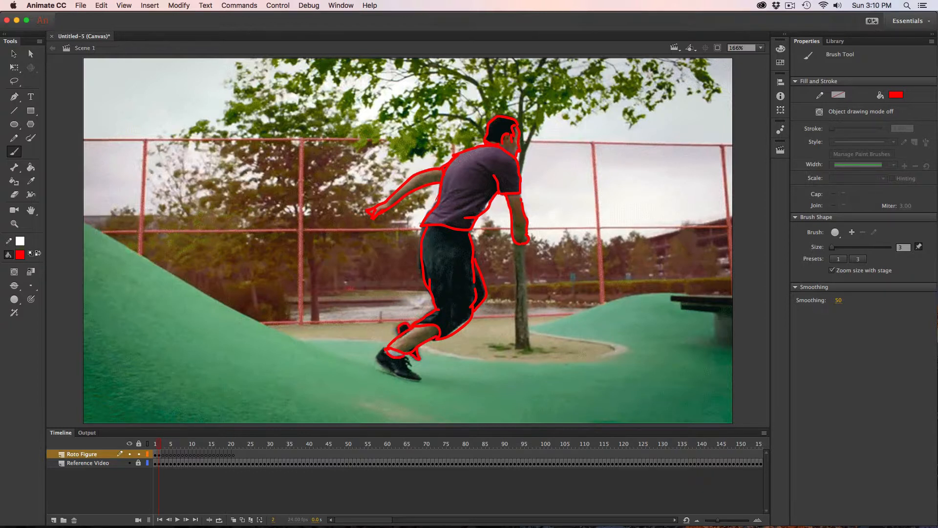
mouse_move(385, 351)
mouse_down()
mouse_move(376, 361)
mouse_move(396, 375)
mouse_move(418, 381)
mouse_move(413, 372)
mouse_up()
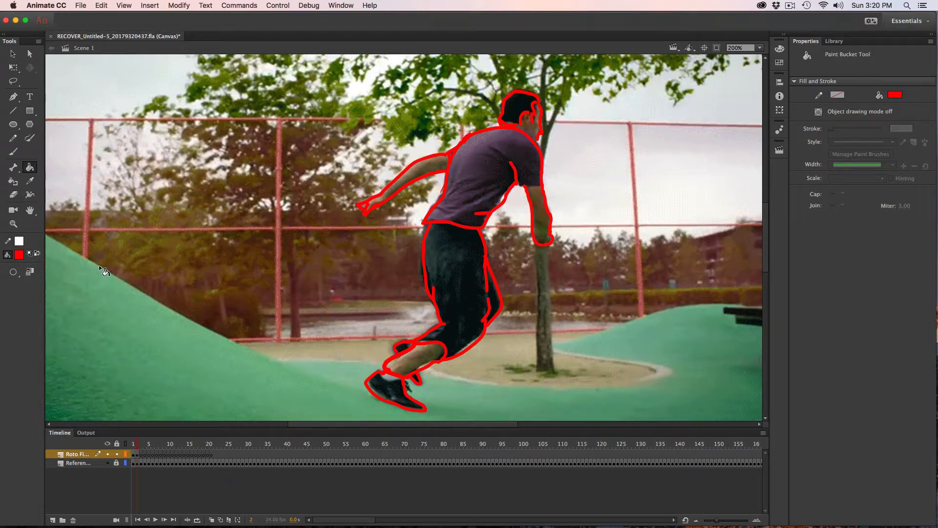
Step: Fill the outlined shirt in frame 2 with dark blue using the Paint Bucket tool
click(14, 152)
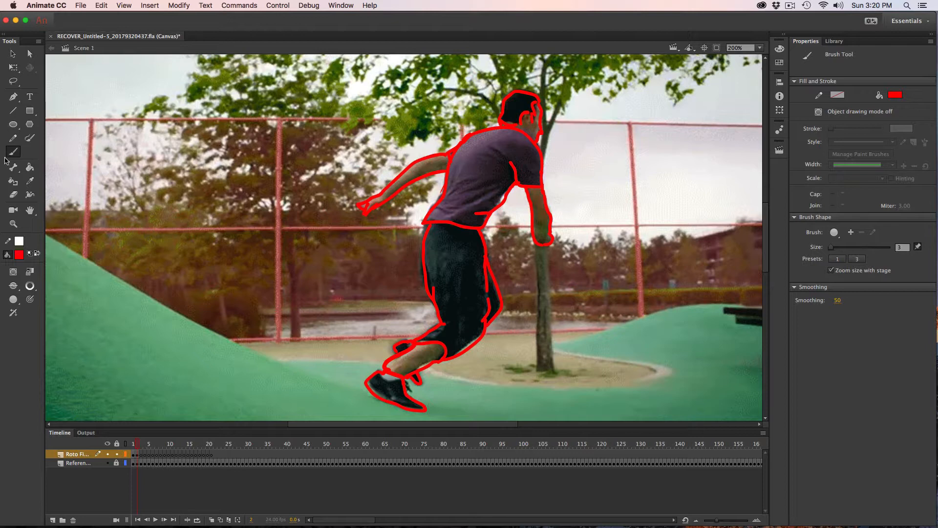
click(30, 168)
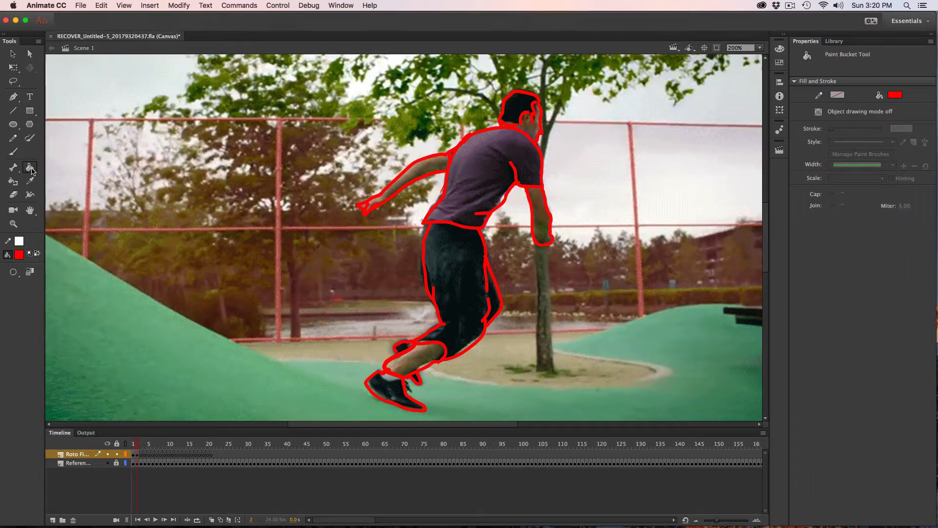
click(19, 255)
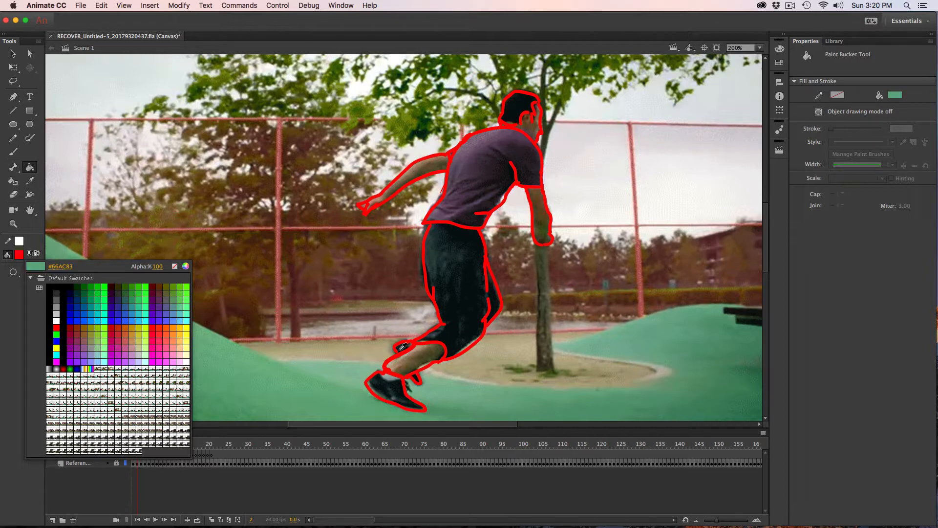
click(112, 312)
click(481, 170)
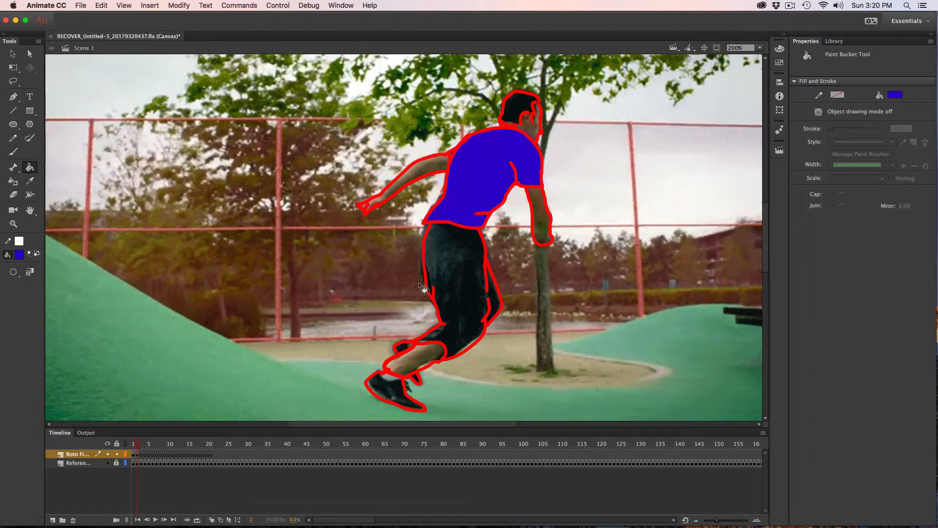
Step: Fill both arms and the head in frame 2 with orange using the Paint Bucket
click(19, 255)
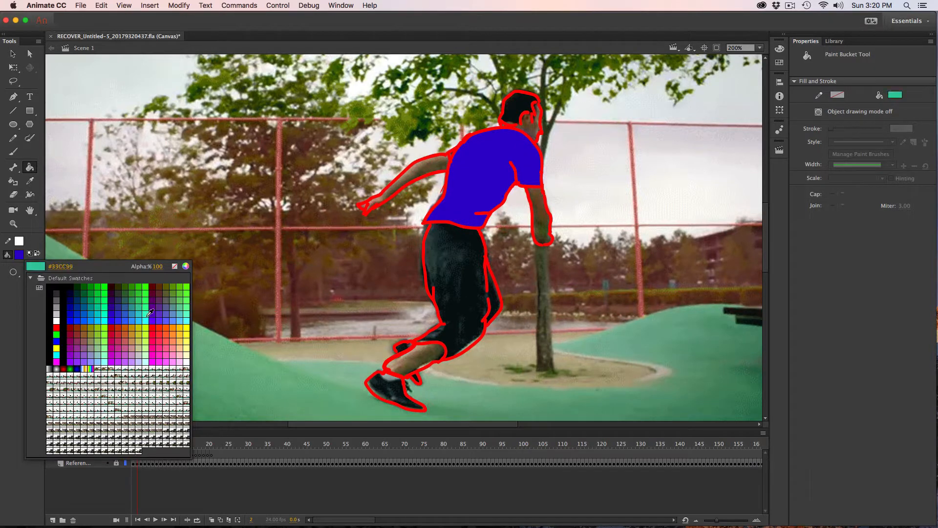
click(173, 328)
click(438, 158)
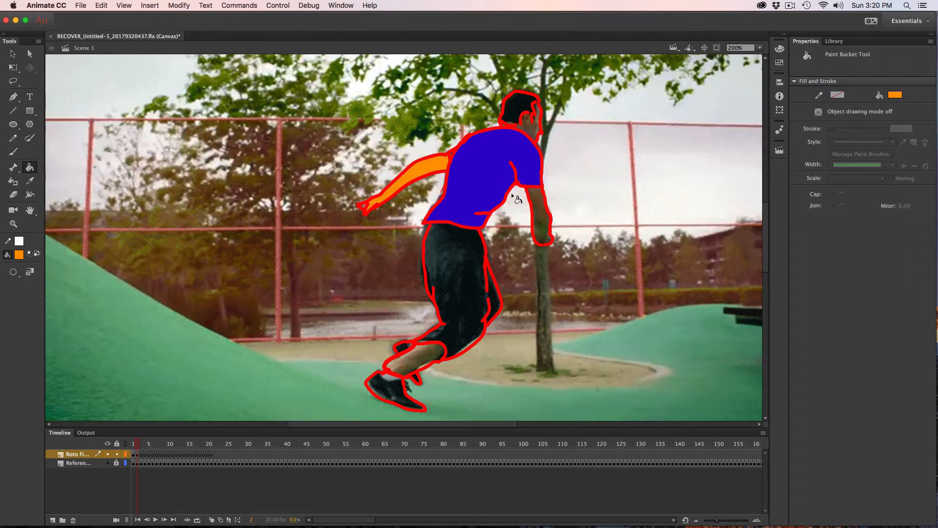
click(538, 210)
click(528, 126)
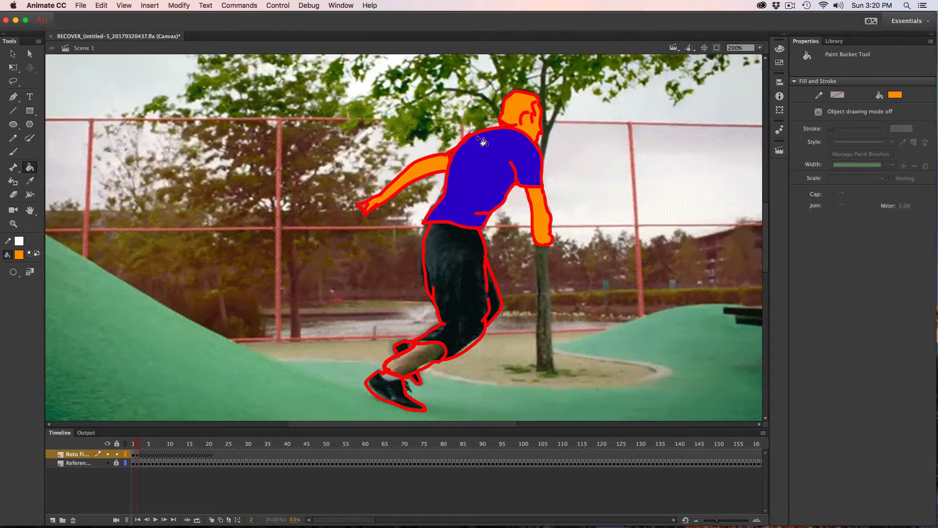
Step: Switch back to the Brush tool and set its fill color to red
click(13, 152)
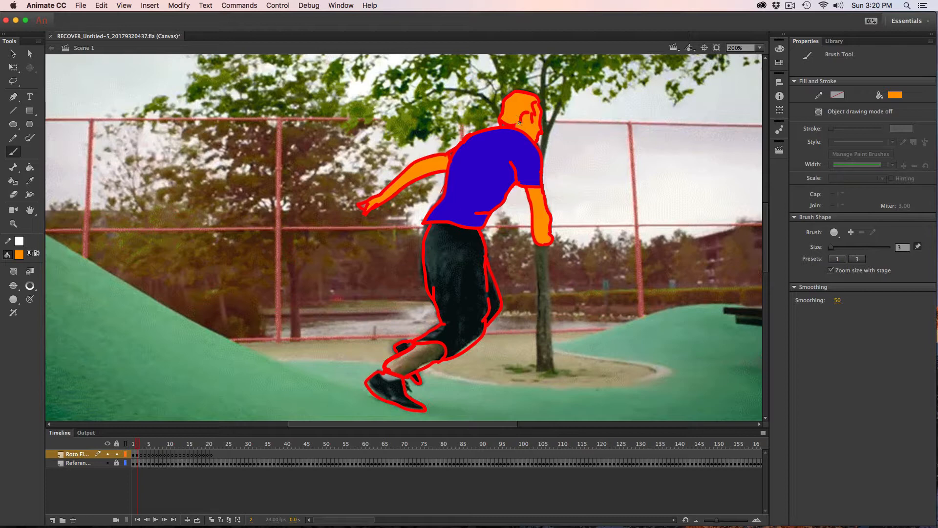
click(18, 254)
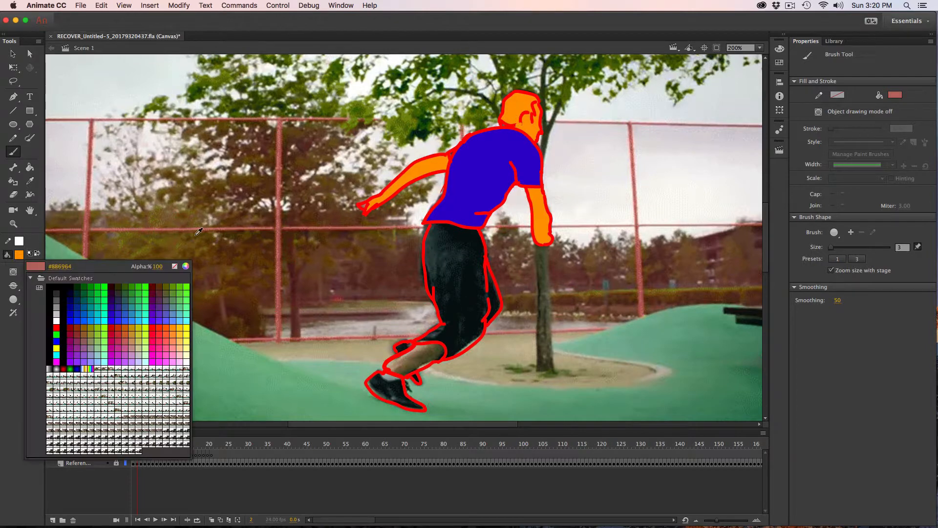
click(158, 328)
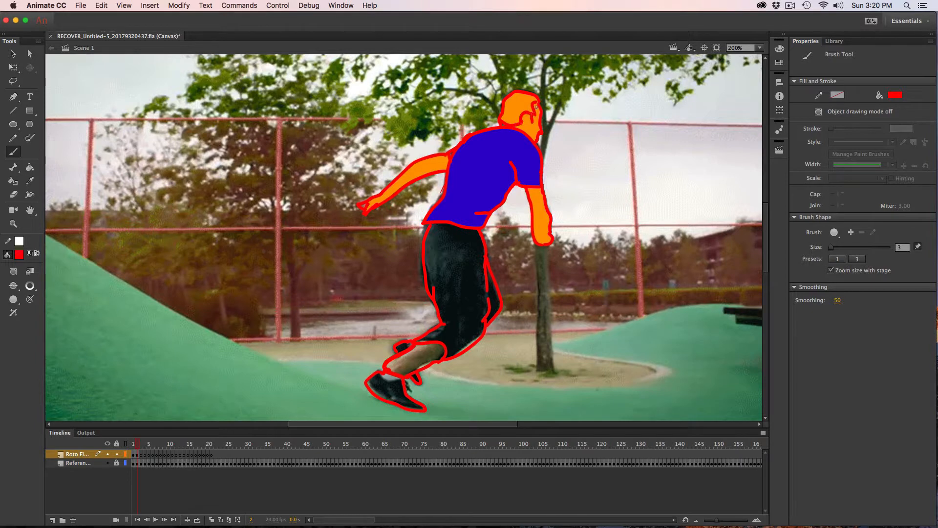
Step: Fill the runner's hair, shorts and shoes in frame 2 with black using the Paint Bucket, hiding the Reference layer before the shoes
click(30, 167)
click(20, 258)
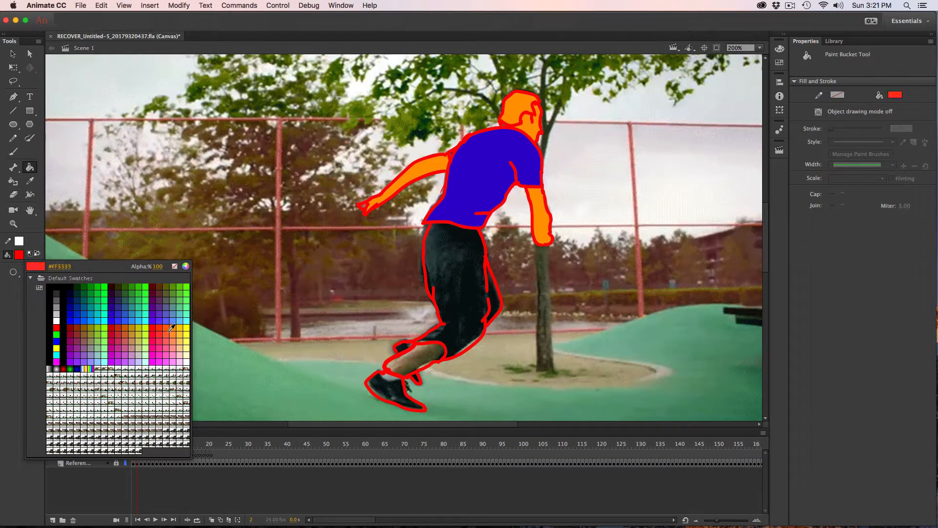
click(71, 288)
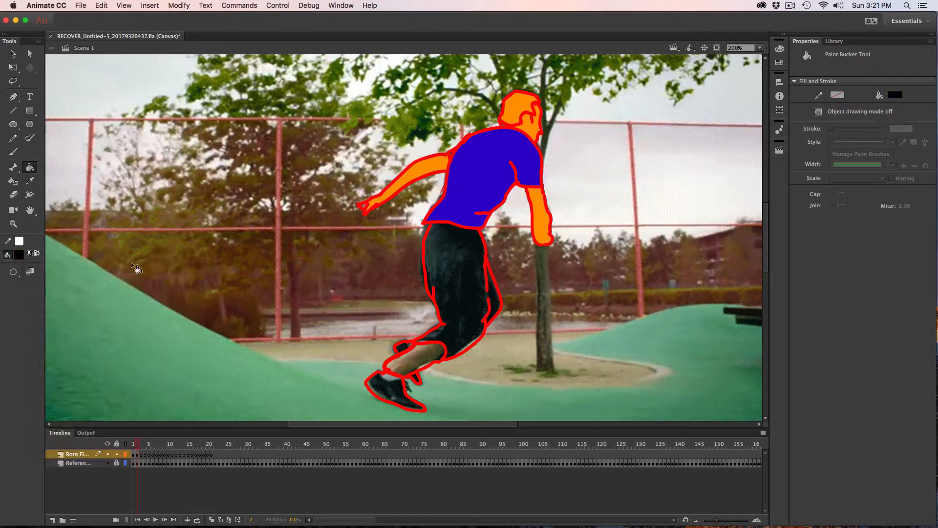
click(515, 110)
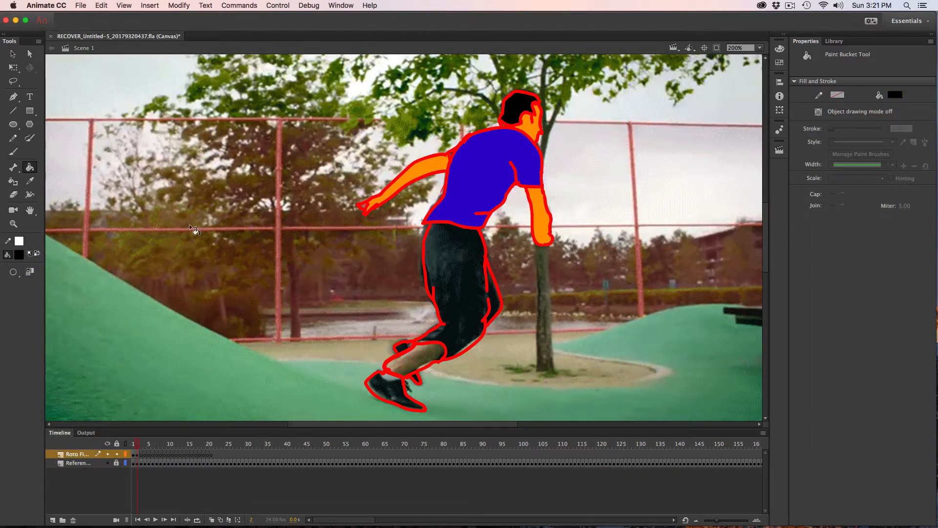
click(456, 277)
click(488, 314)
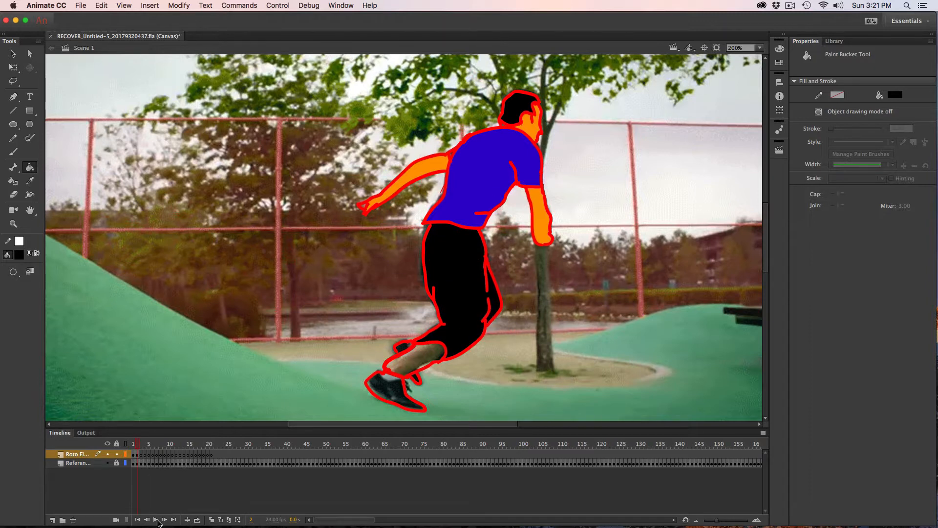
click(108, 463)
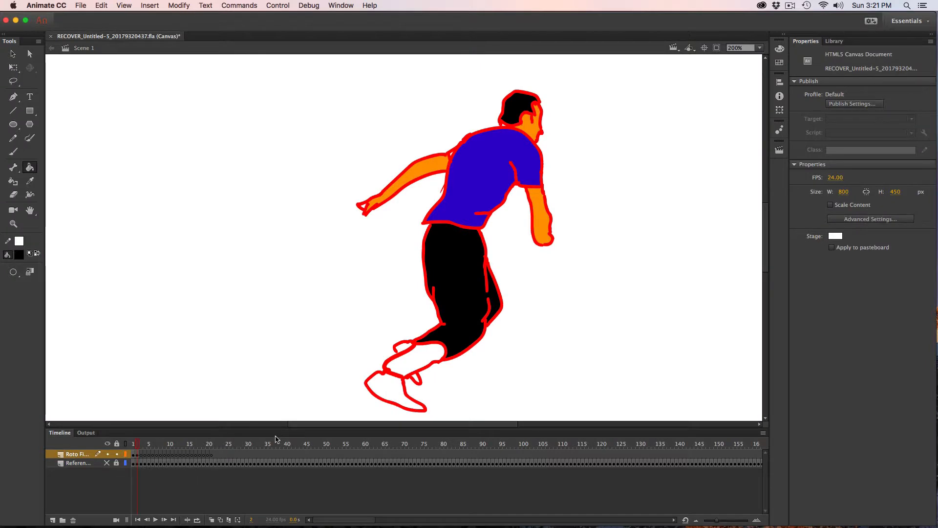
click(396, 387)
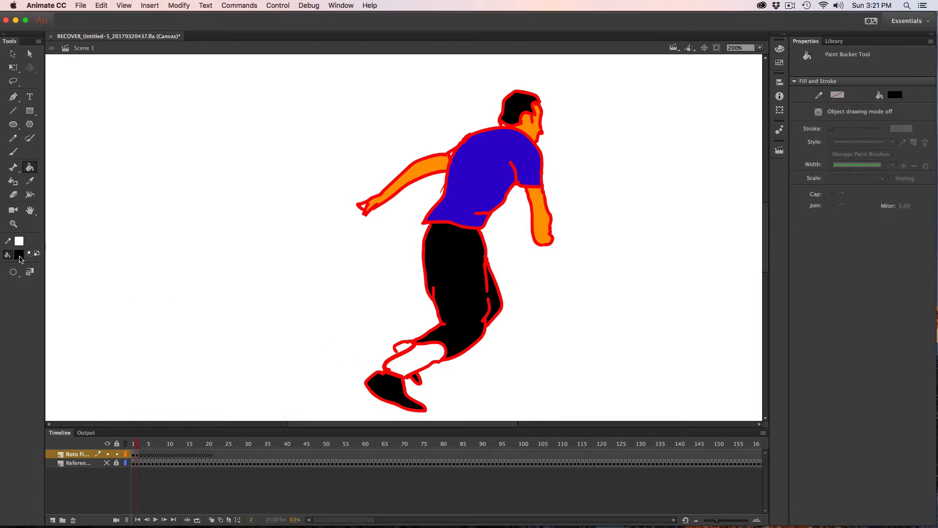
Step: Fill the runner's lower leg in frame 2 with orange, show the Reference layer again and advance one frame
click(19, 254)
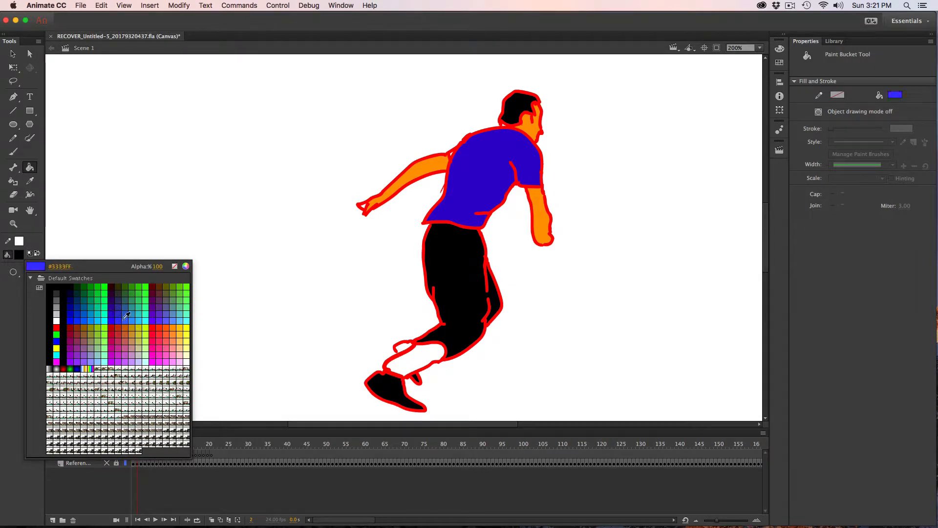
click(173, 328)
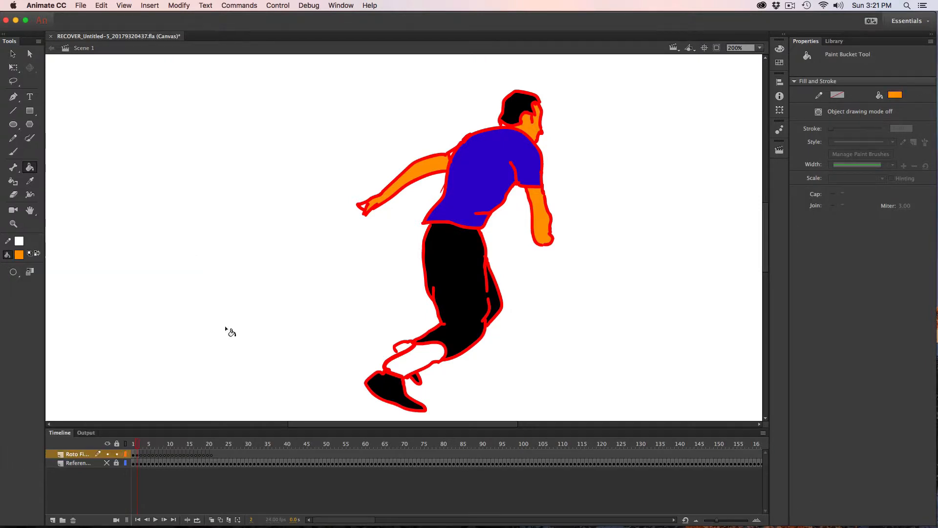
click(413, 361)
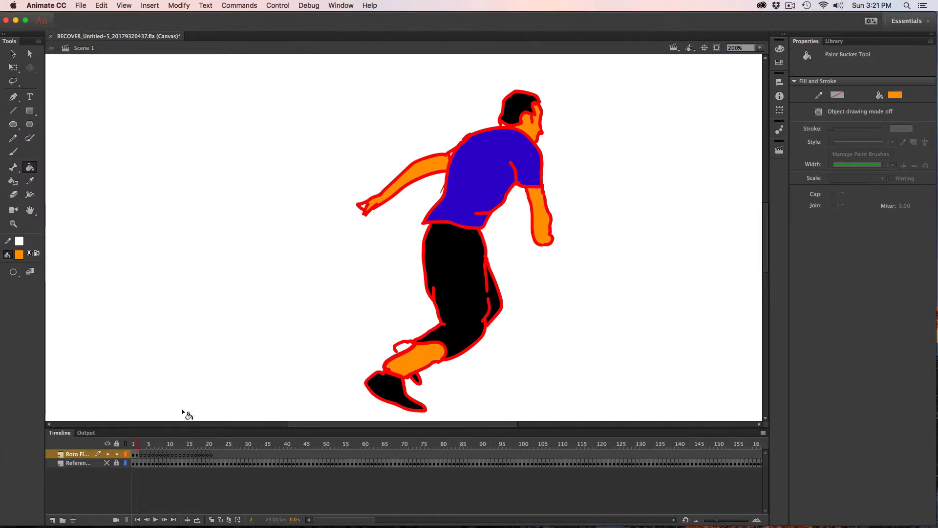
click(107, 463)
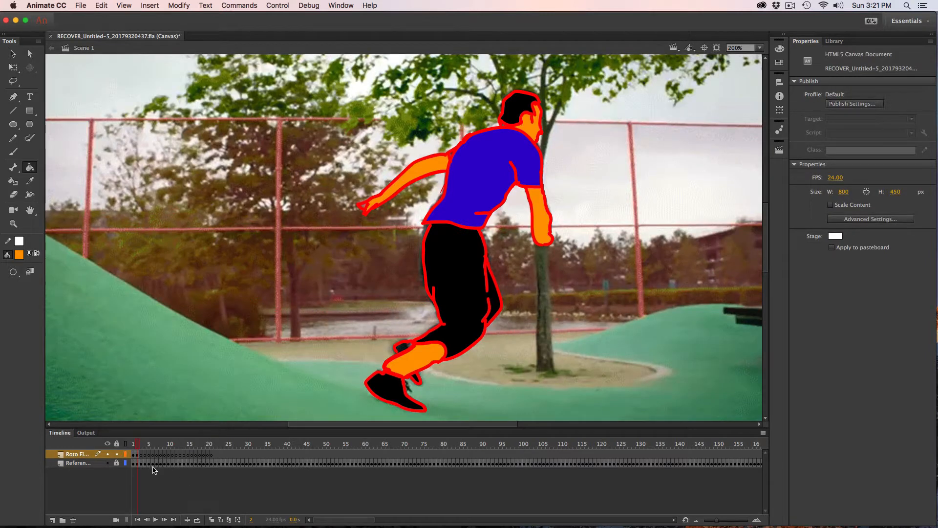
key(period)
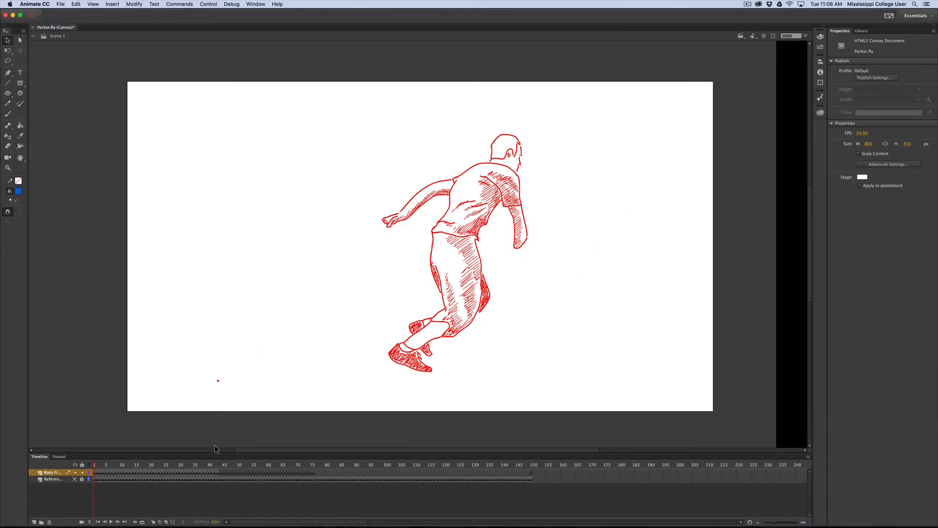
Step: Go forward frame by frame from frame 1 to about frame 30 to examine the rotoscoped runner drawings
key(.)
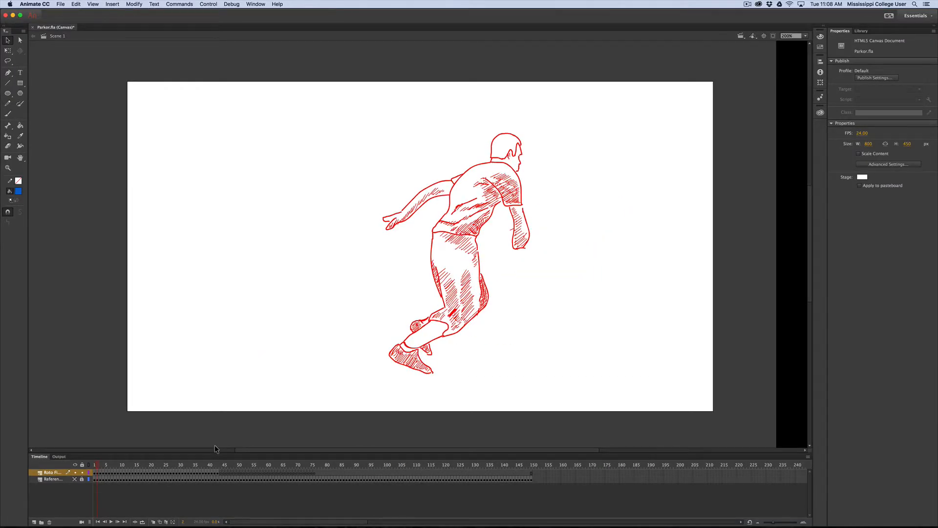
key(.)
key(.)
key(.)
key(.)
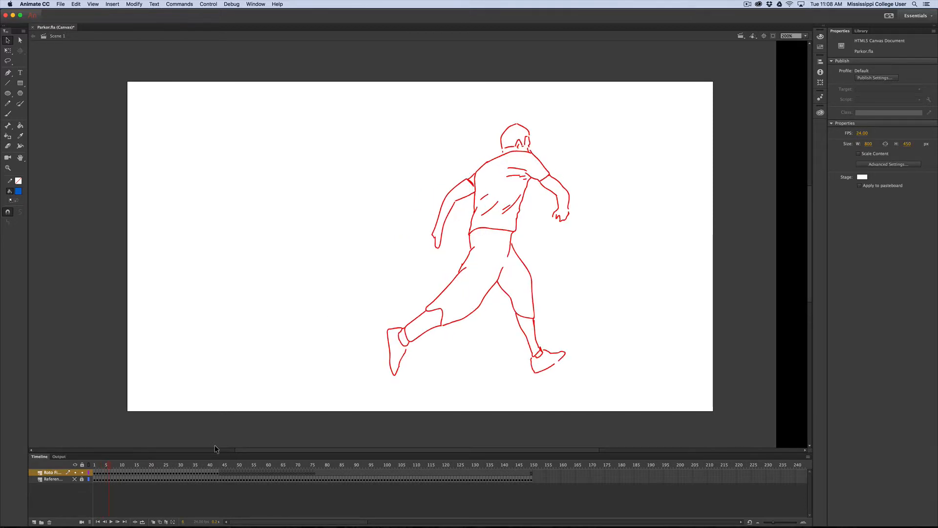
key(.)
key(.)
key(.)
key(.)
key(.)
key(.)
key(.)
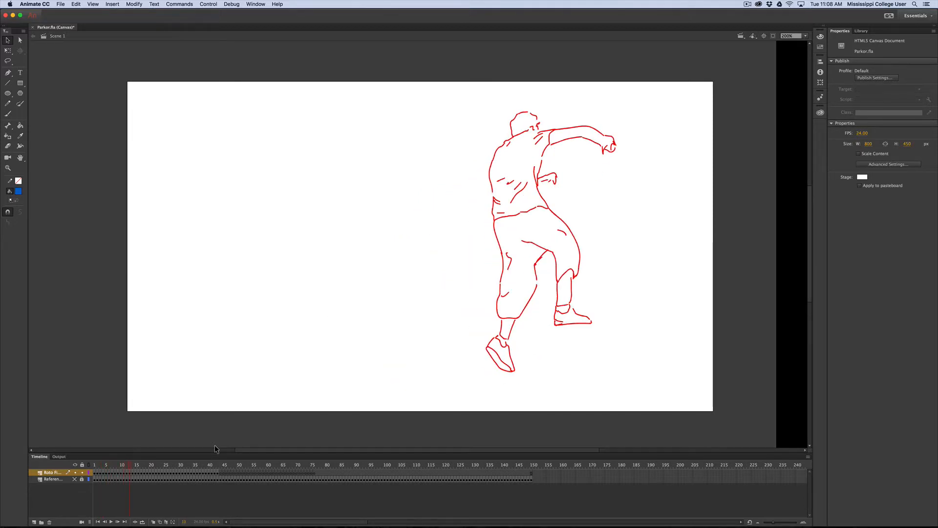
key(.)
key(.)
key(.)
key(.)
key(.)
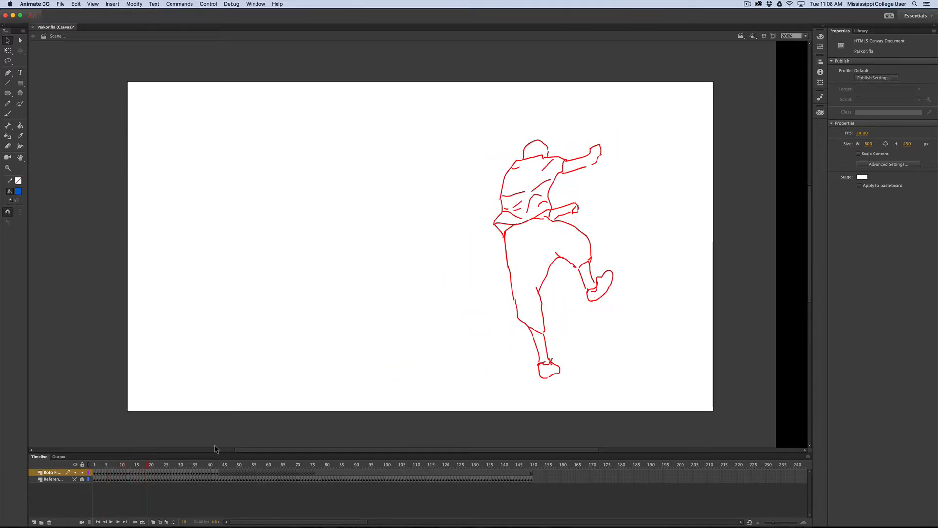
key(.)
key(.)
key(.)
key(.)
key(.)
key(.)
key(.)
key(.)
key(.)
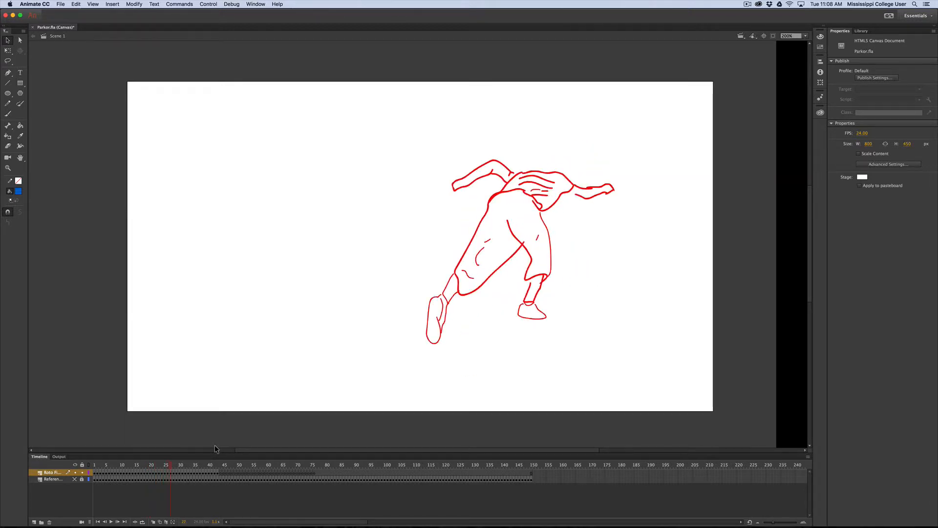
key(.)
key(.)
key(.)
key(.)
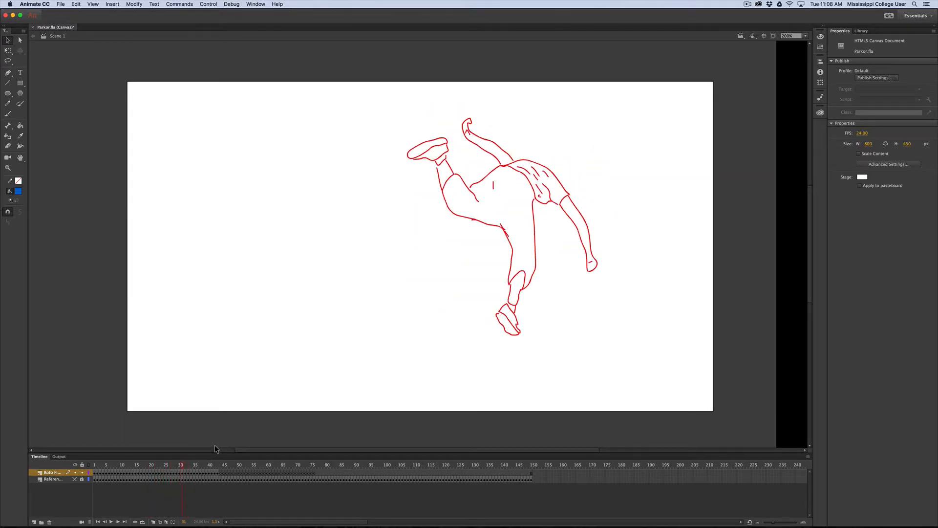
Step: Go back frame by frame through the runner drawings to frame 1
key(comma)
key(comma)
key(comma)
key(comma)
key(comma)
key(comma)
key(comma)
key(comma)
key(comma)
key(comma)
key(comma)
key(comma)
key(comma)
key(comma)
key(comma)
key(comma)
key(comma)
key(comma)
key(comma)
key(comma)
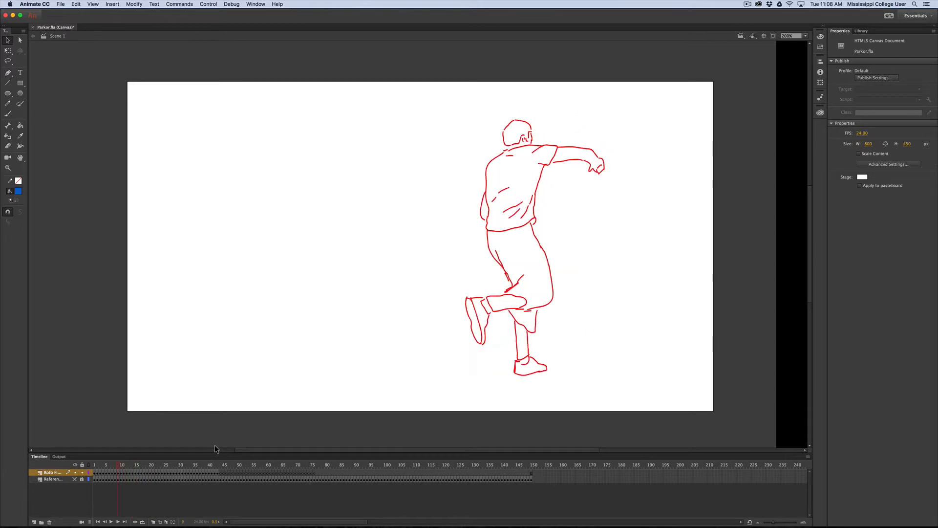
key(comma)
key(comma)
key(comma)
key(comma)
key(comma)
key(comma)
key(comma)
key(comma)
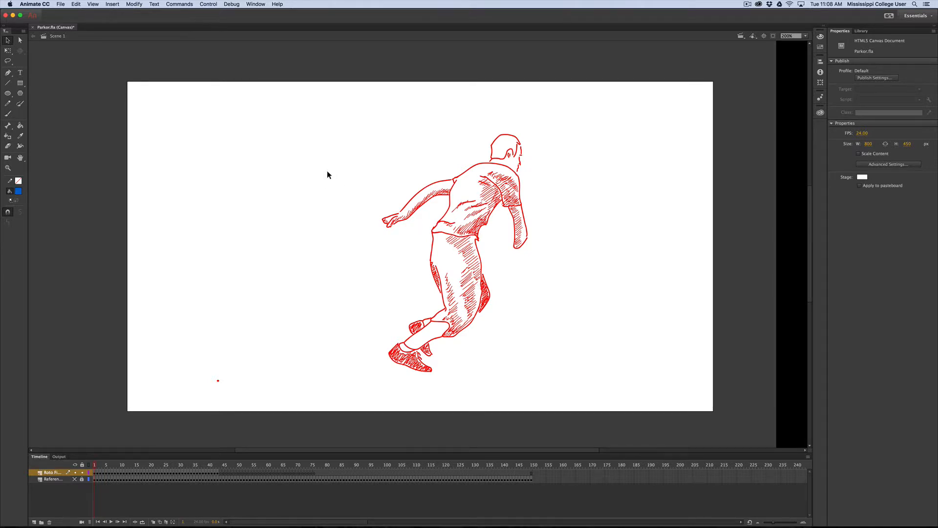
Step: Play the rotoscope animation twice from frame 1, returning the playhead to frame 1 after each playback
key(Return)
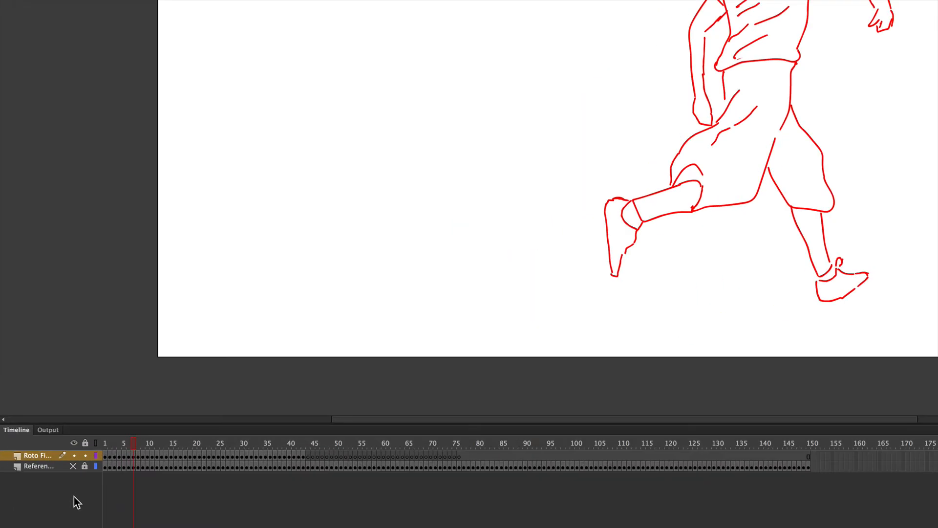
click(106, 427)
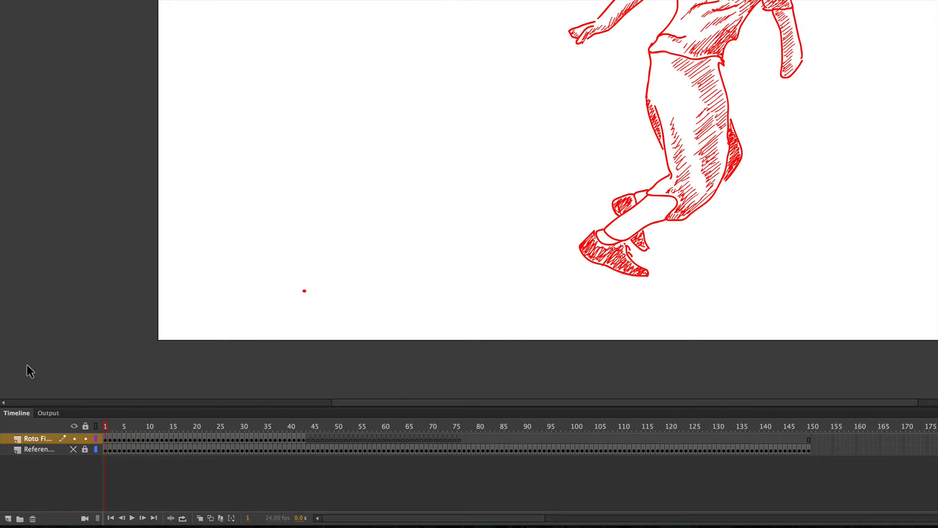
key(Return)
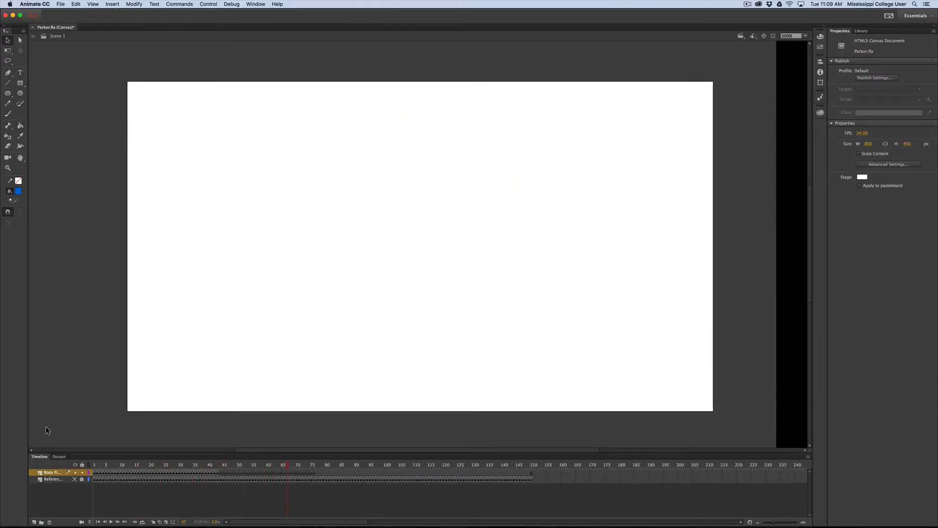
click(94, 464)
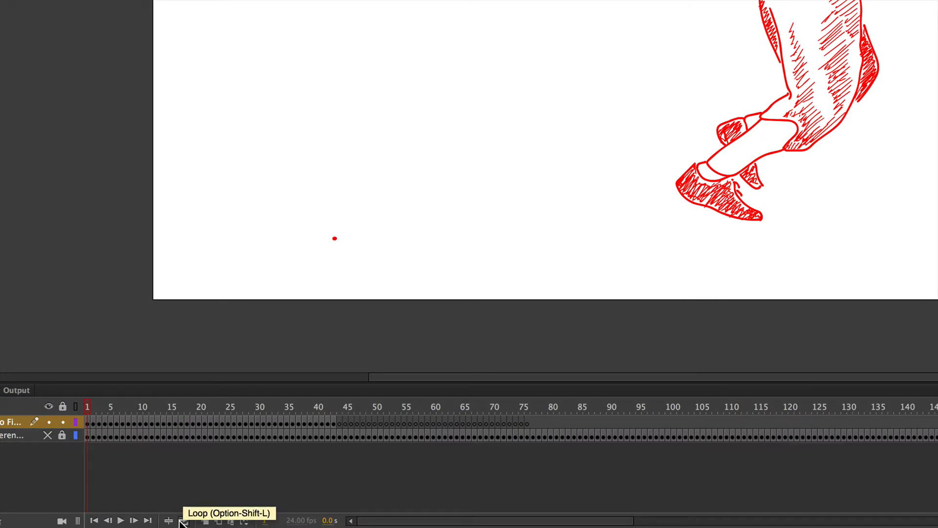
Step: Turn on loop playback, extend the loop range from frame 1 to about frame 43, and play the loop
click(183, 521)
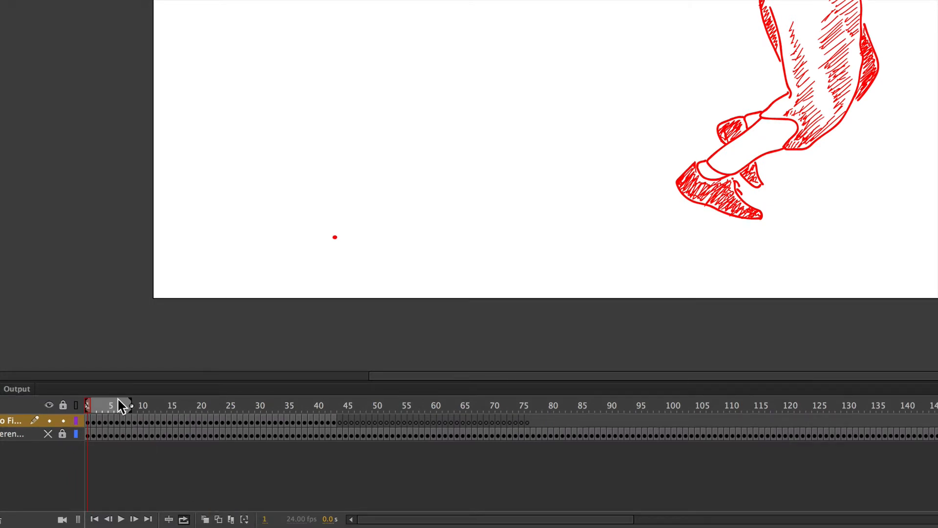
drag(133, 407, 332, 405)
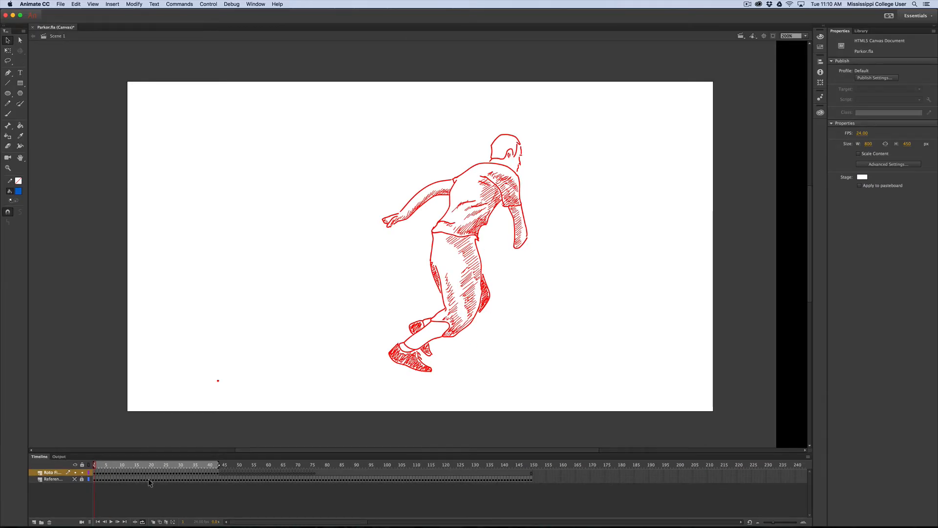
key(Return)
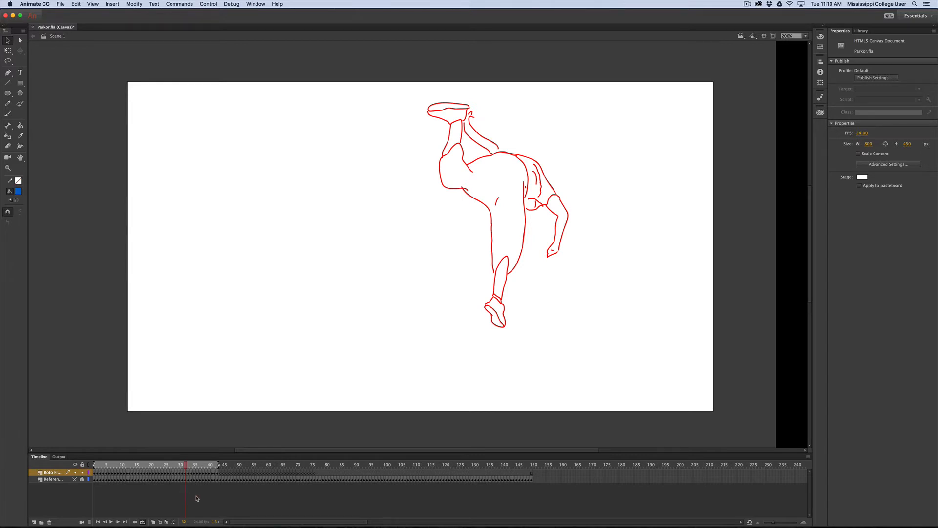
Step: Start an animated GIF export of the animation with GIF as the optimized file format
click(61, 4)
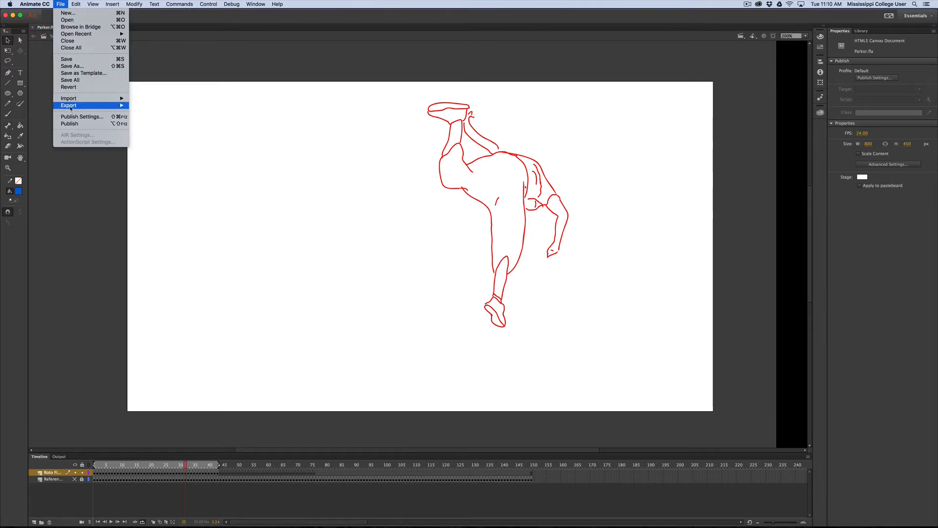
mouse_move(71, 105)
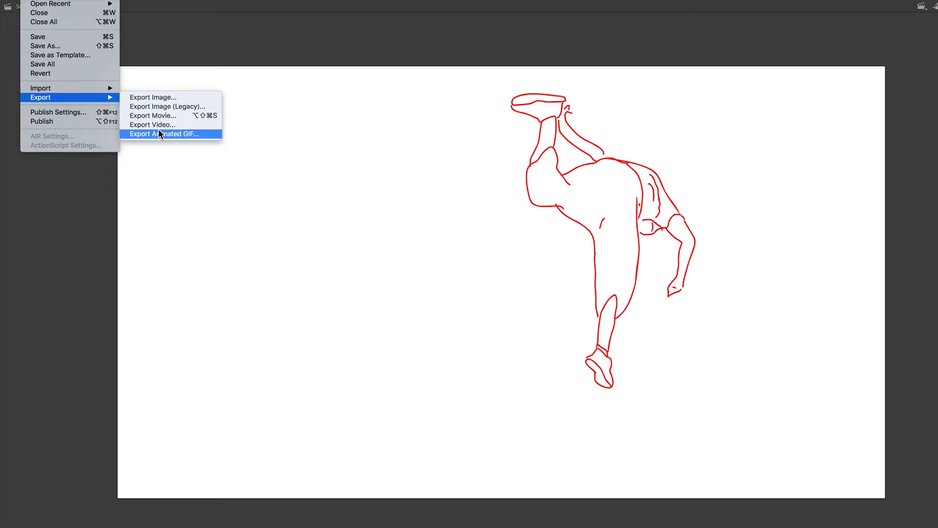
click(158, 130)
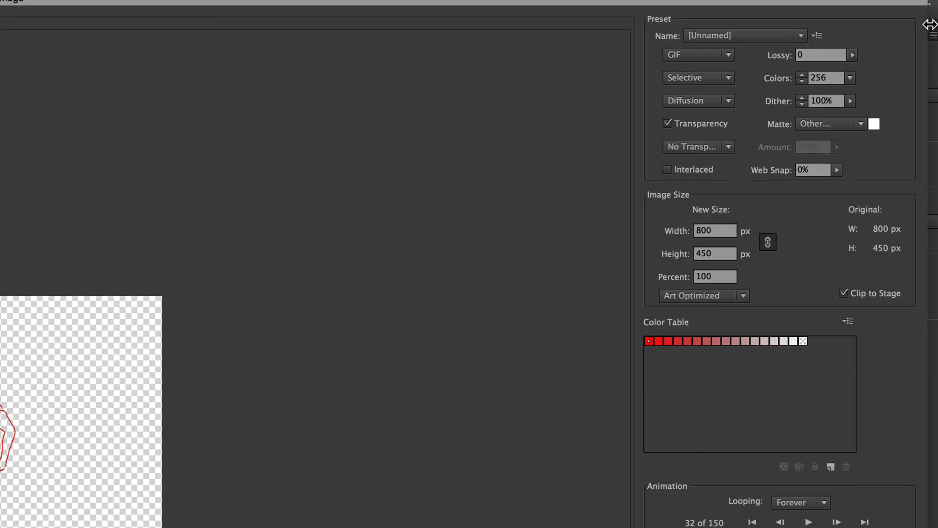
click(694, 56)
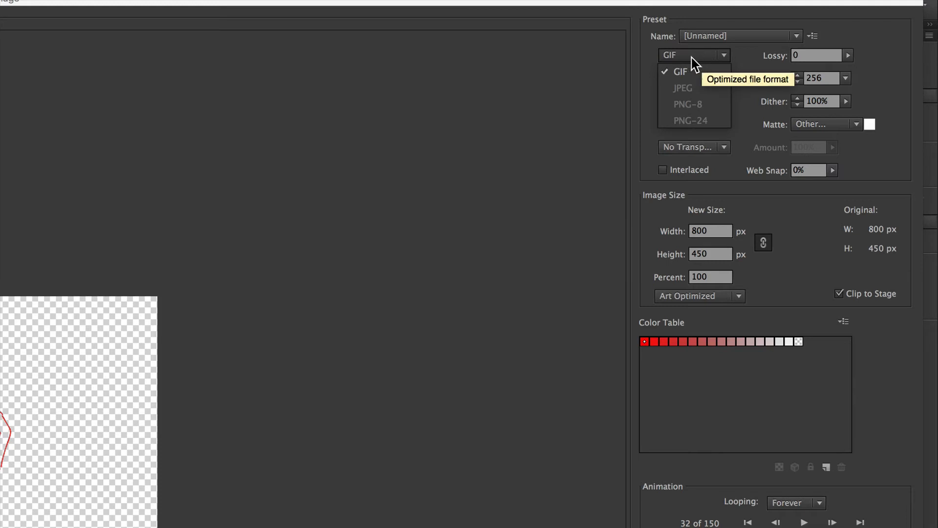
click(687, 73)
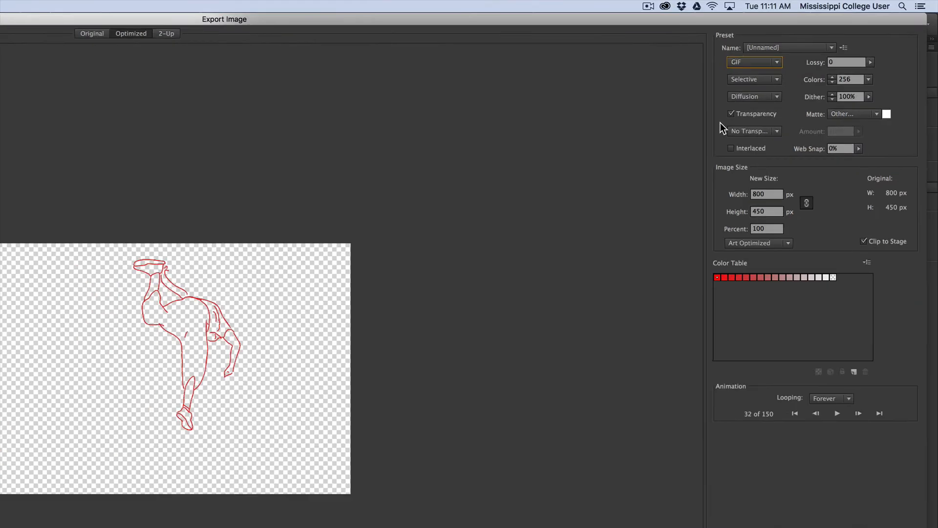
Step: Turn off transparency for the GIF, set looping to Forever, and play the export preview
click(731, 113)
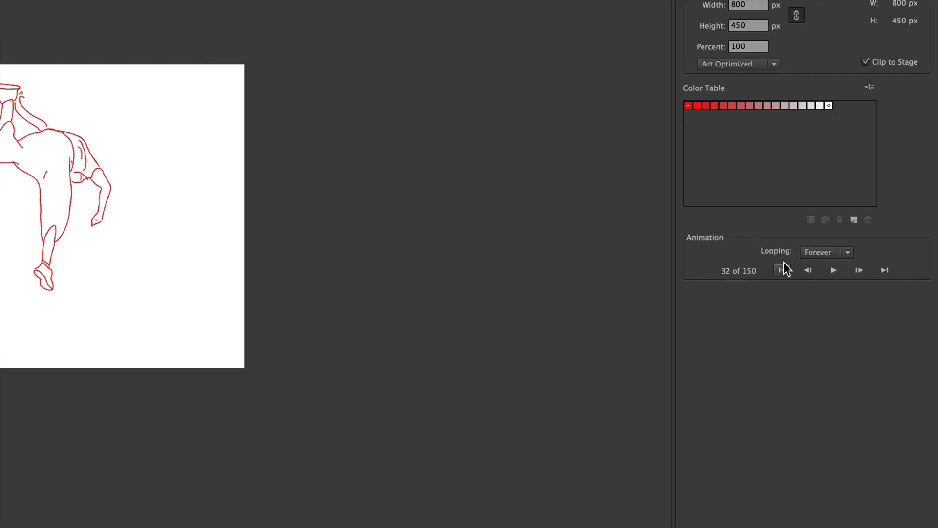
click(828, 252)
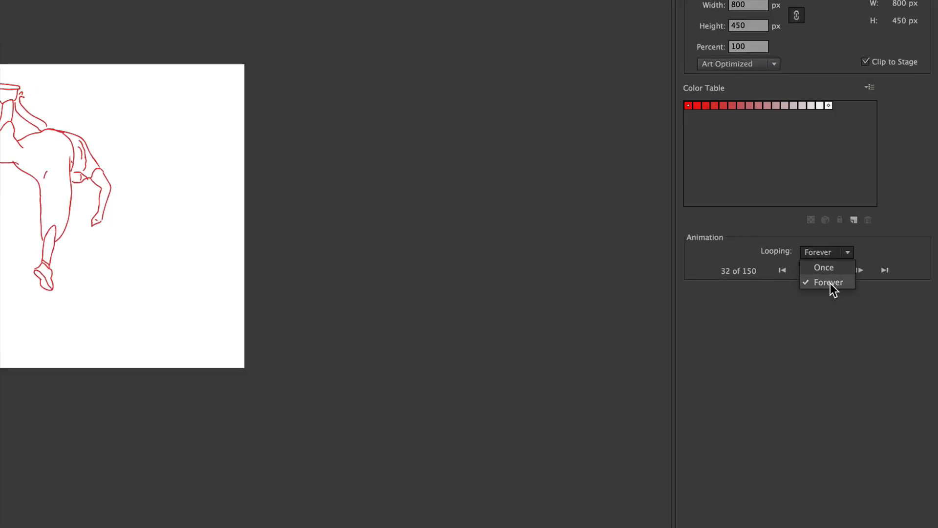
click(831, 283)
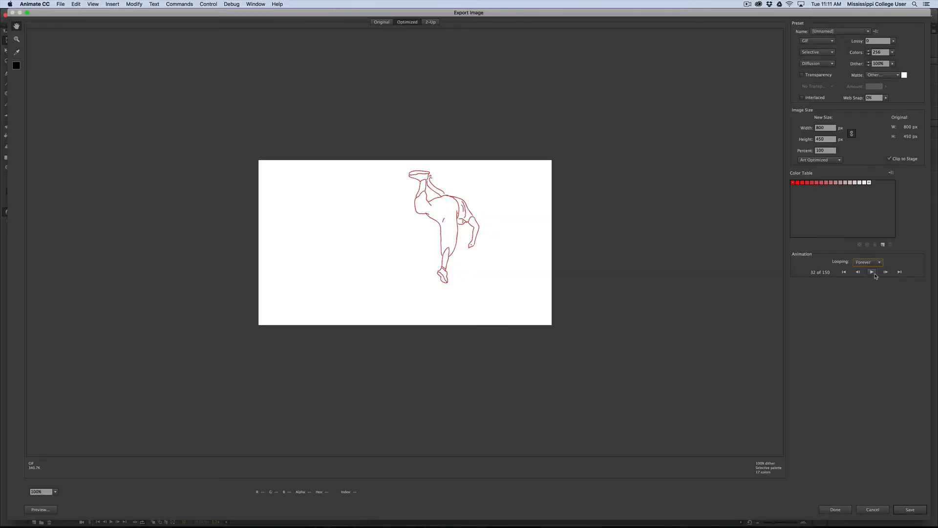
click(873, 273)
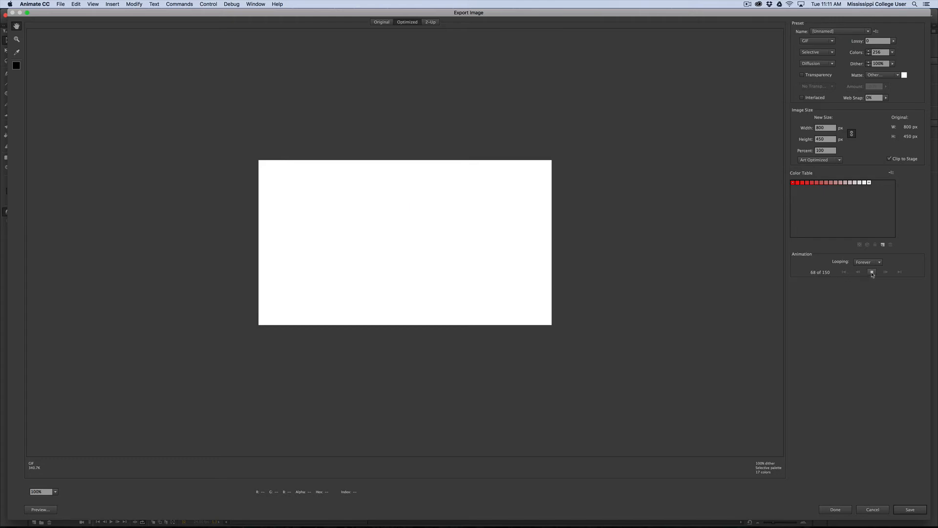
Step: Stop the GIF export preview, rewind it to the first frame, and replay the runner animation before stopping it again
click(872, 272)
click(844, 272)
click(872, 272)
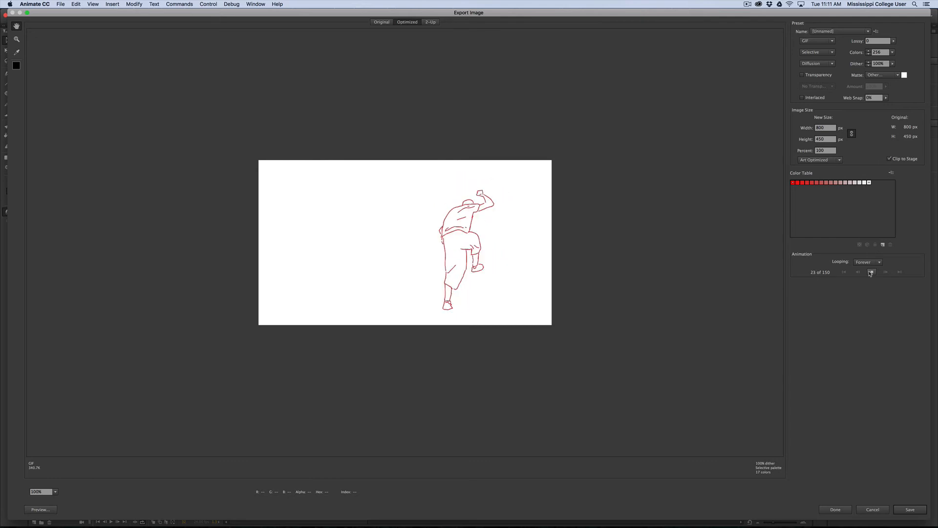
click(871, 272)
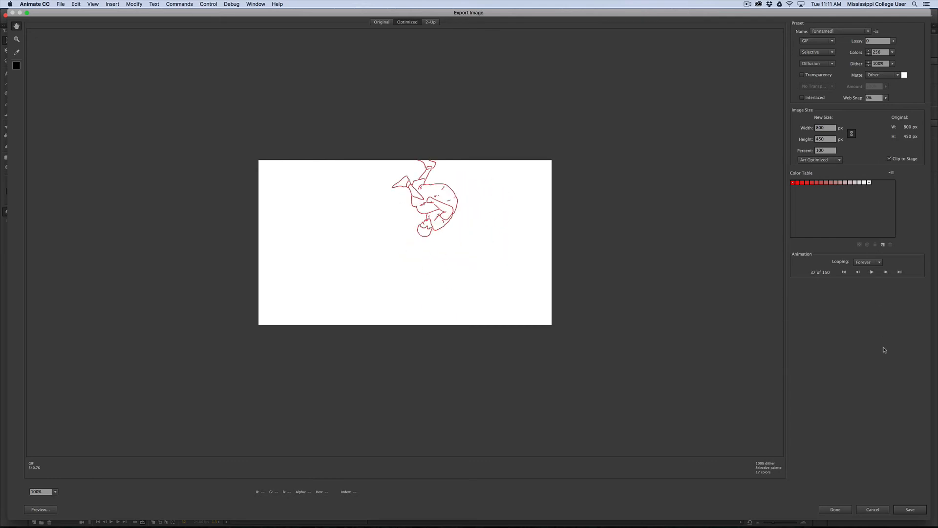
Step: Save the optimized animation to the Desktop as a GIF image named Parkor
click(910, 509)
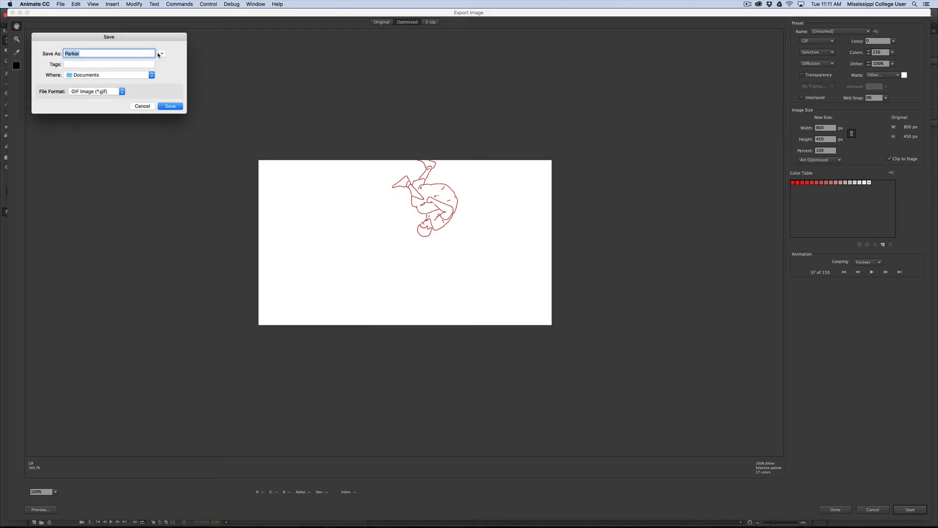
click(161, 54)
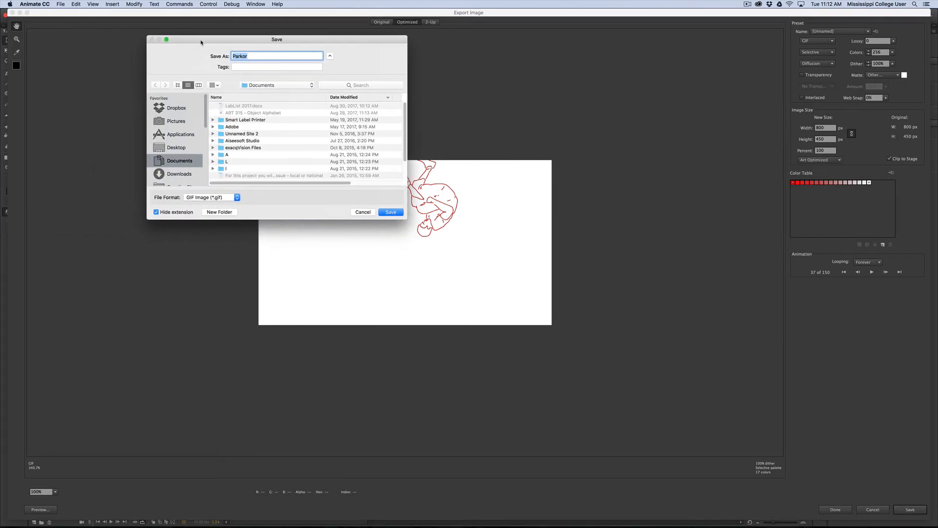
click(178, 148)
key(Return)
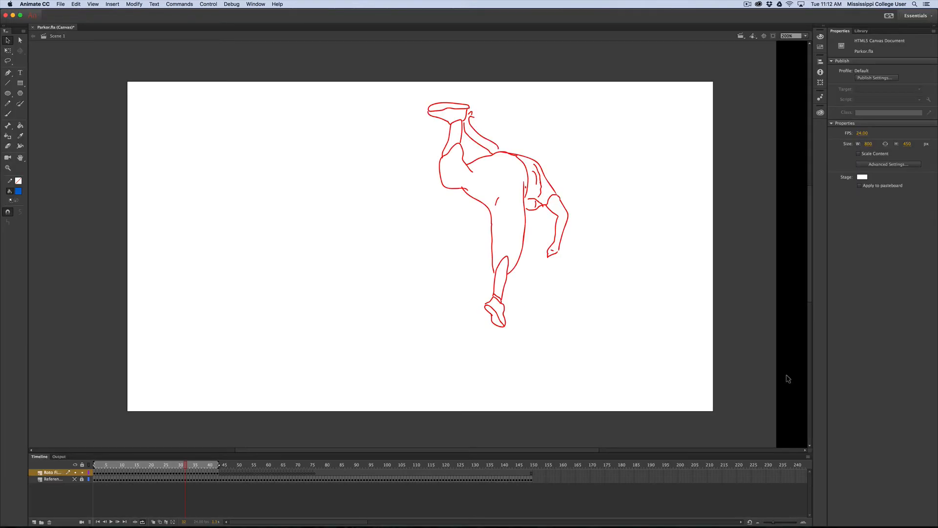
Step: Switch to the Finder desktop, move Parkor.gif to the empty area above ScreenFlow-7.0.dmg, and play it twice in Quick Look
key(super+h)
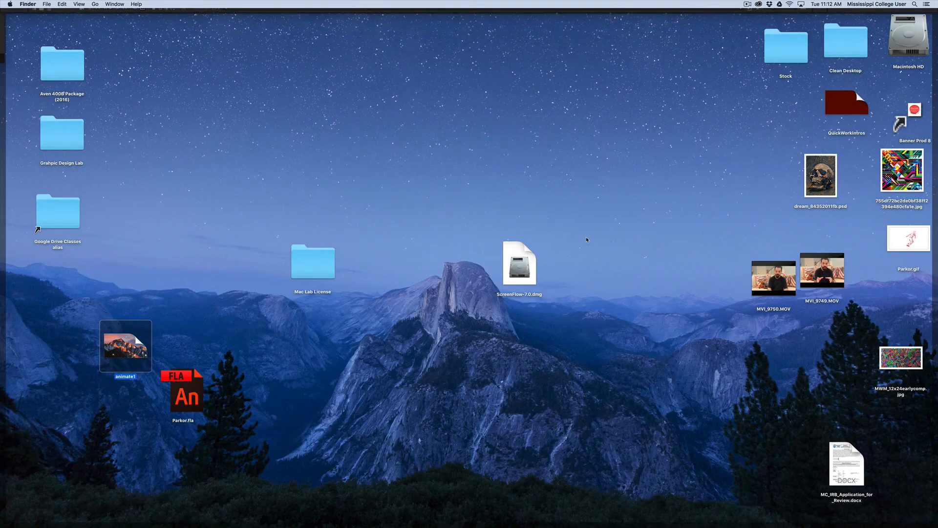
drag(904, 245, 531, 143)
key(space)
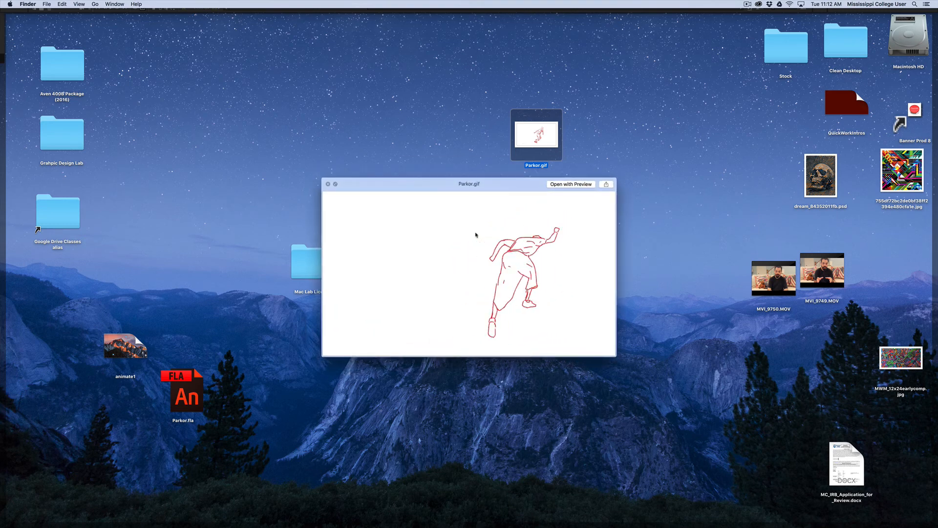
key(space)
key(space)
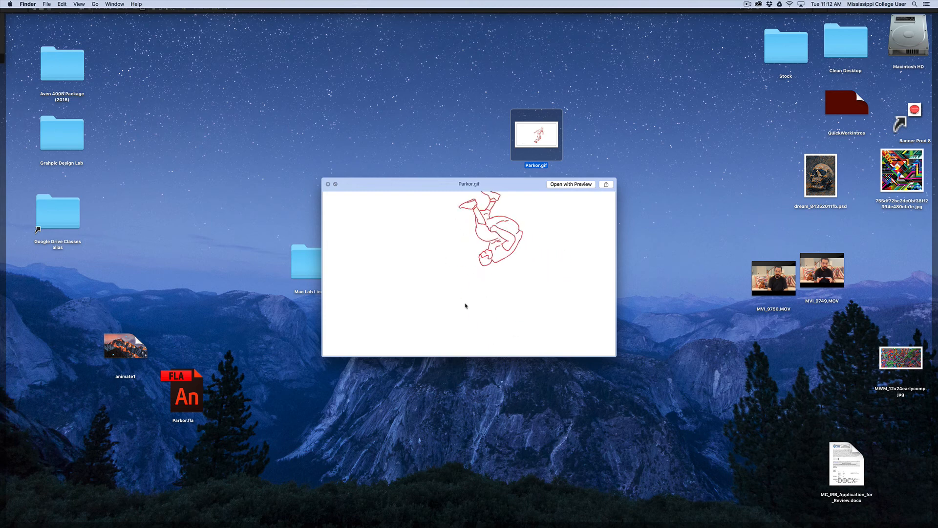
key(space)
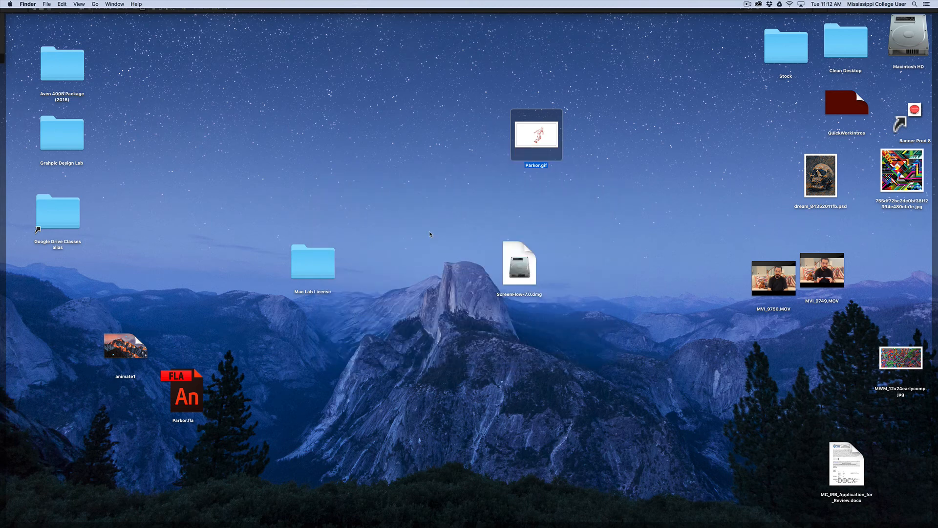
Step: Switch back to Animate and return the playhead of the Parkor.fla timeline to frame 1
key(F11)
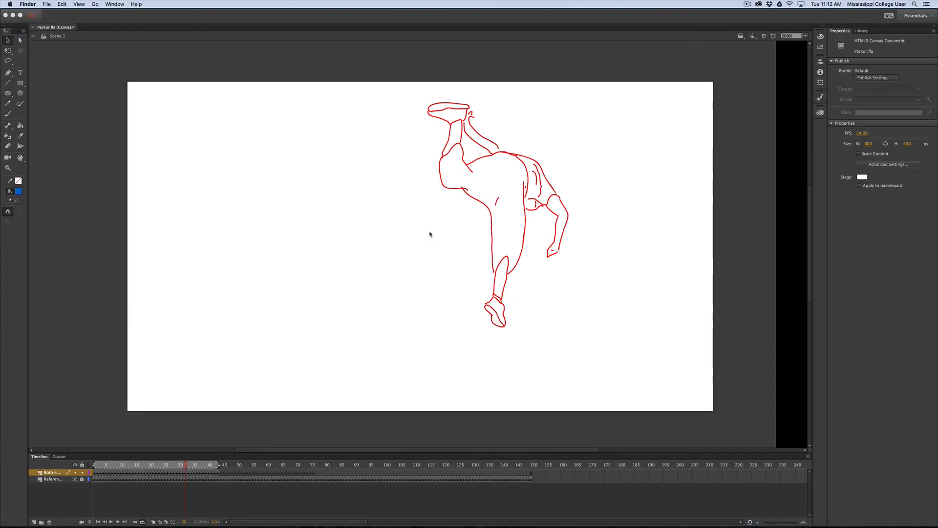
click(430, 235)
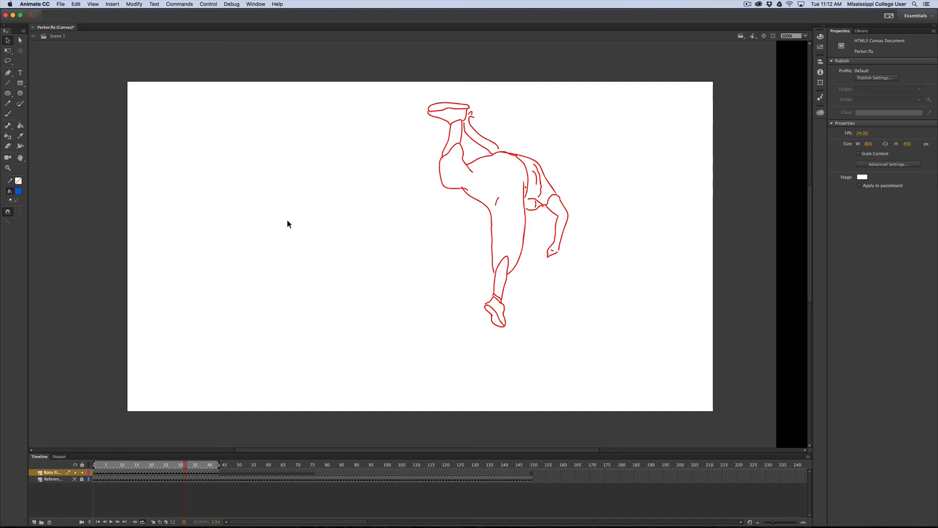
click(95, 468)
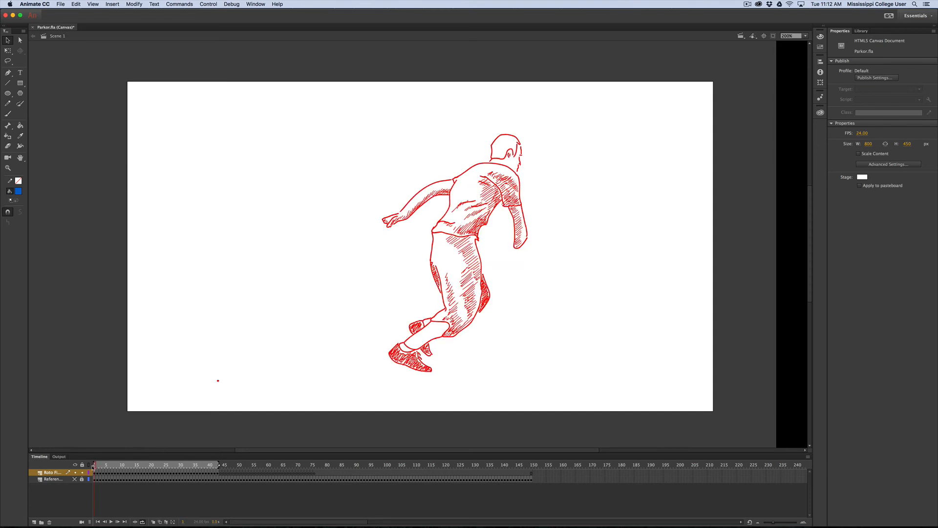